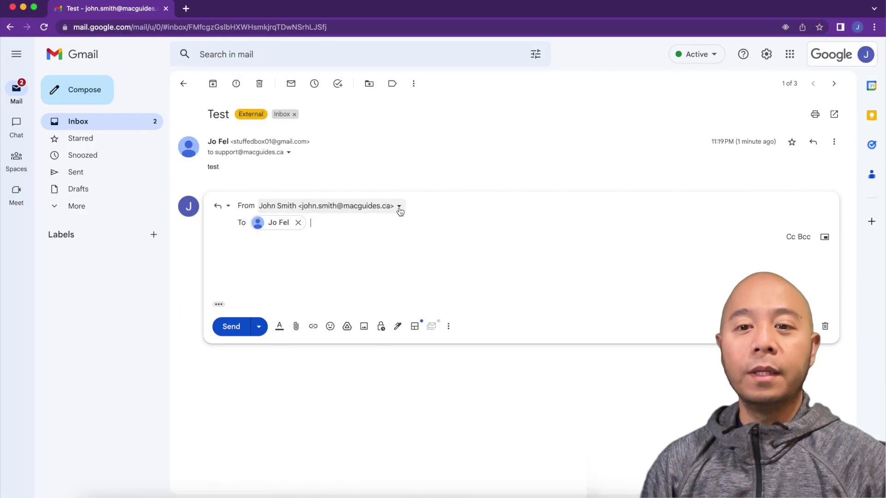
Choose the Support address as the sender from the list of available addresses
{"action": "left_click", "coordinate": [397, 208]}
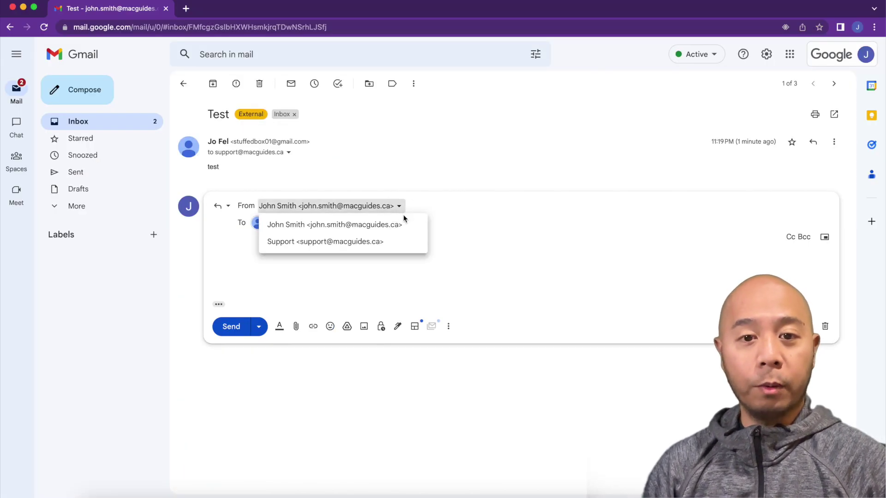
{"action": "left_click", "coordinate": [378, 242]}
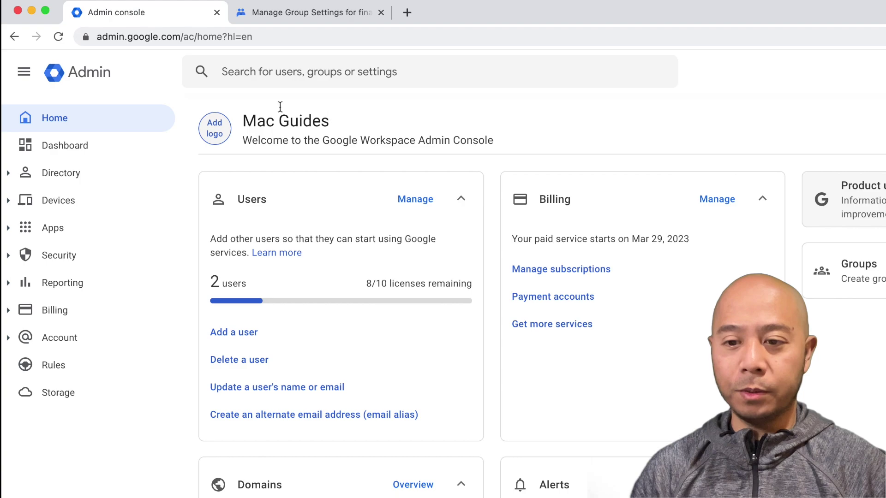
{"action": "left_click", "coordinate": [12, 174]}
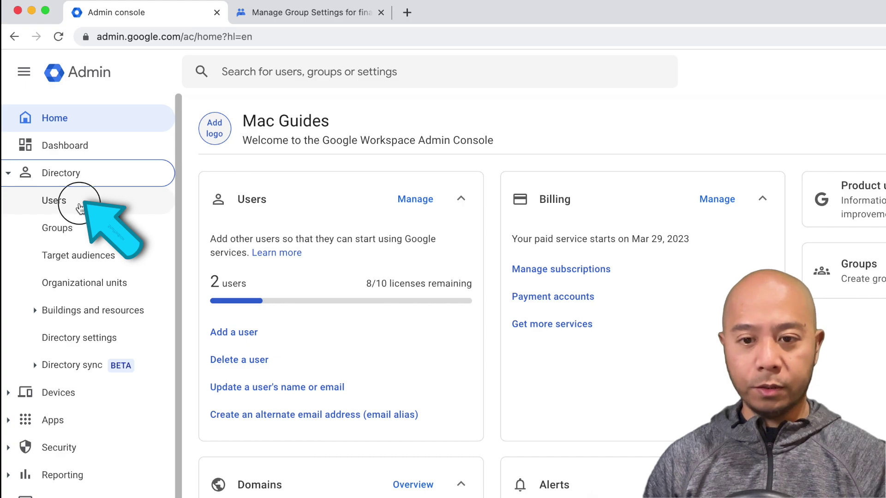
{"action": "left_click", "coordinate": [79, 205]}
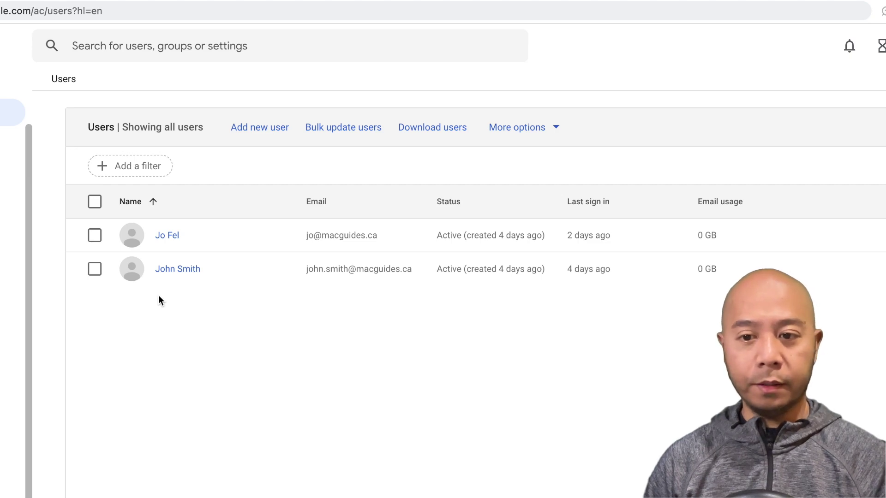
{"action": "left_click", "coordinate": [172, 270]}
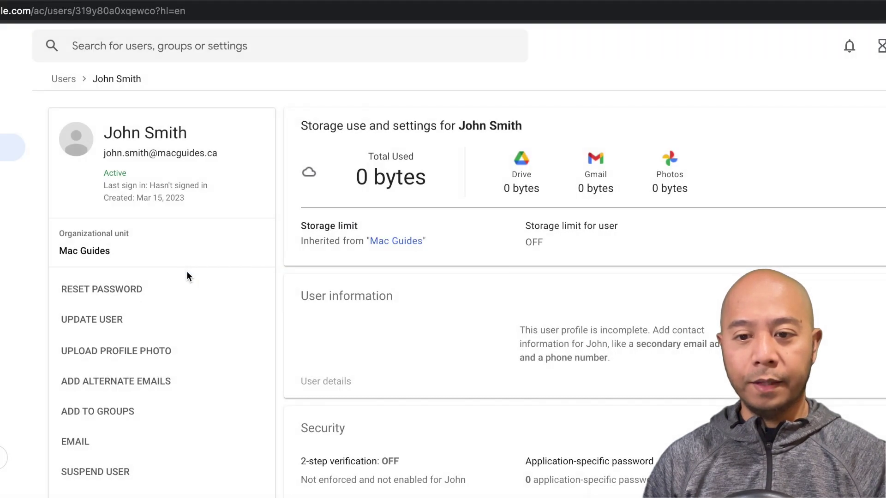
{"action": "left_click", "coordinate": [166, 383]}
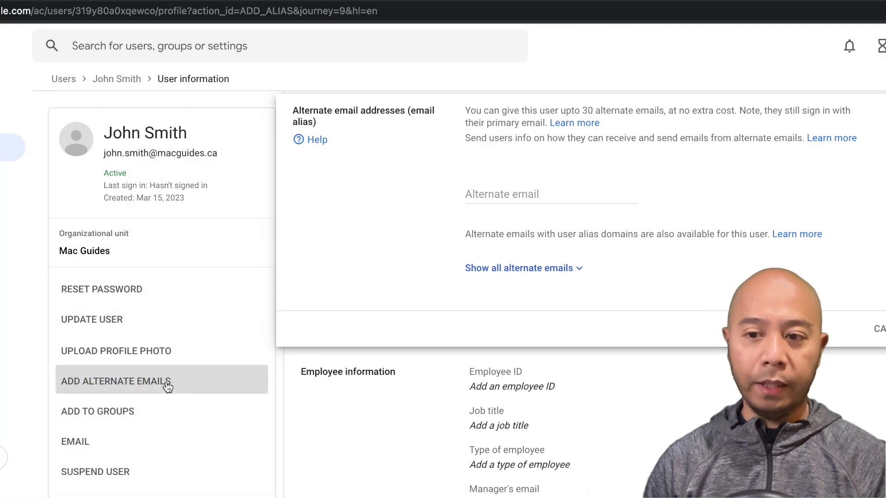
{"action": "left_click", "coordinate": [489, 194]}
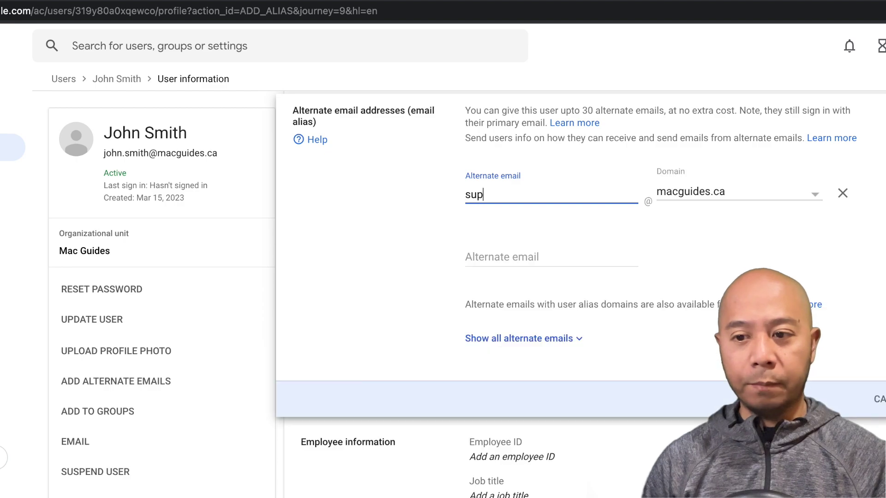
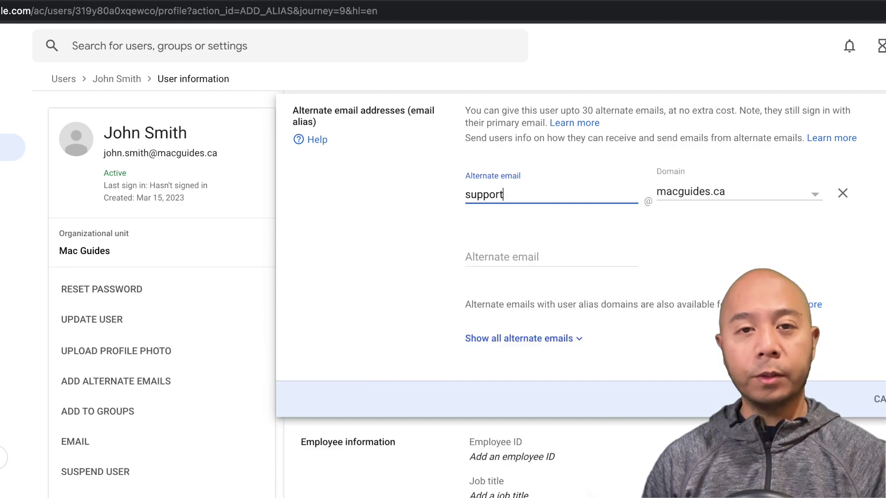
{"action": "key", "text": "Tab"}
{"action": "key", "text": "Tab"}
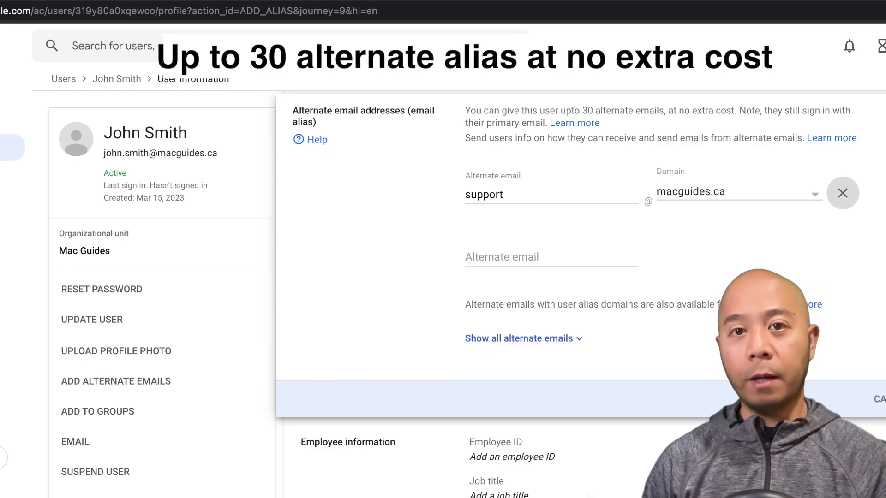
{"action": "left_click", "coordinate": [630, 104]}
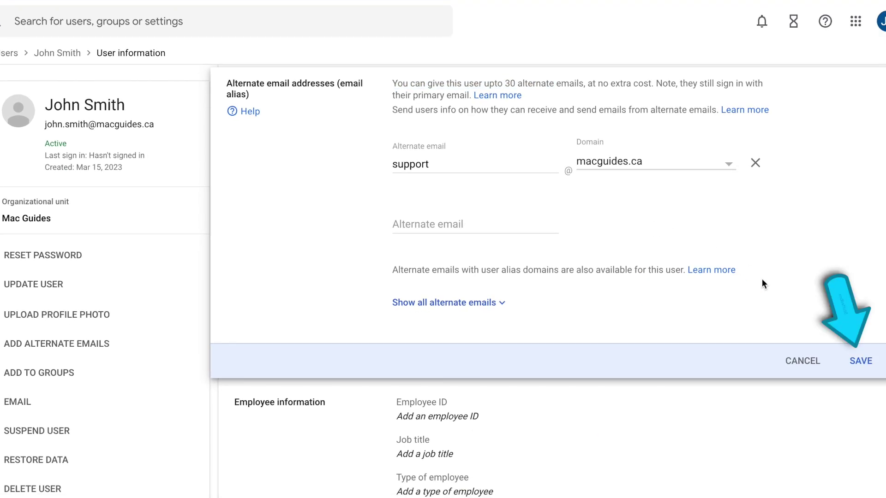
{"action": "left_click", "coordinate": [858, 362]}
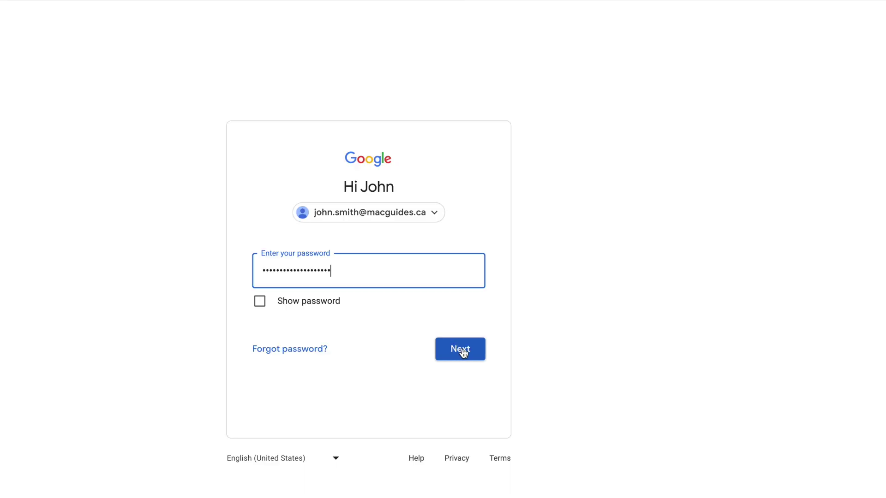
Sign in as the user and bring the other Gmail account's window forward
{"action": "left_click", "coordinate": [461, 350]}
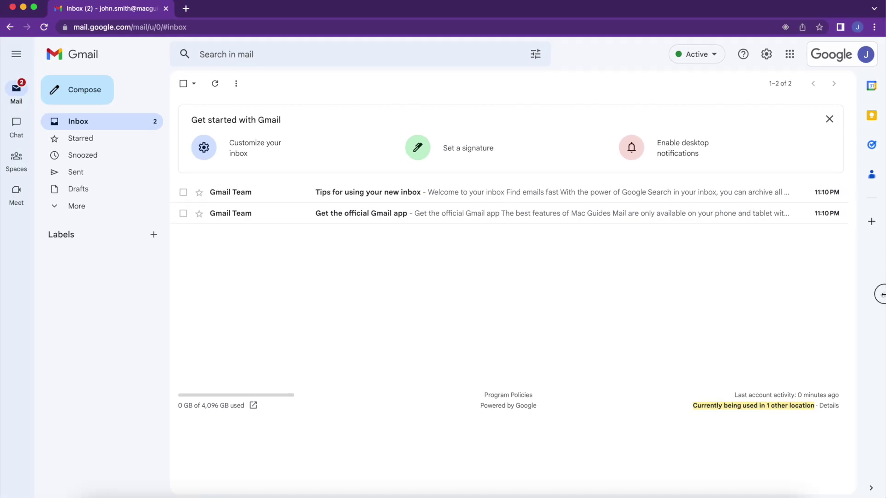
{"action": "left_click_drag", "start_coordinate": [880, 294], "coordinate": [561, 263]}
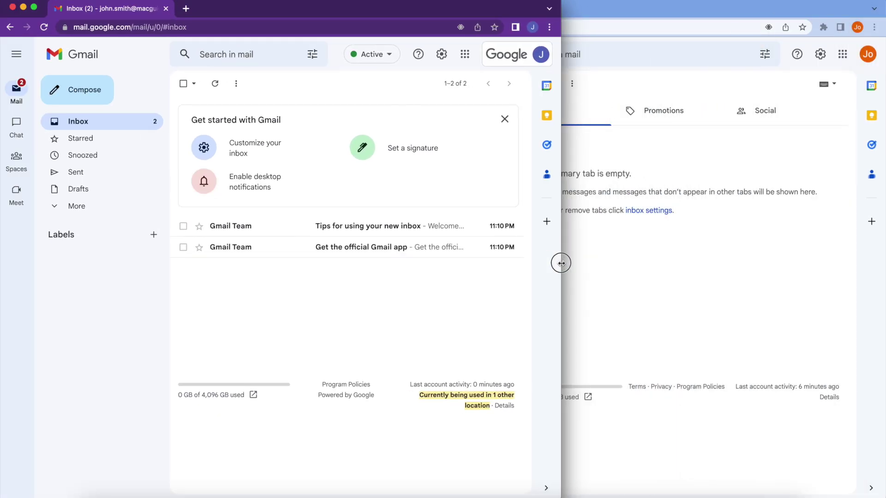
{"action": "left_click", "coordinate": [688, 275]}
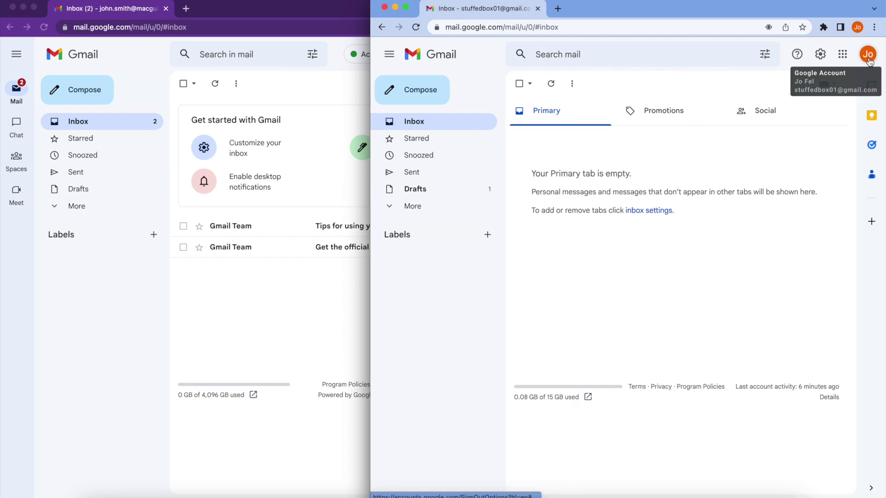
{"action": "left_click", "coordinate": [427, 91]}
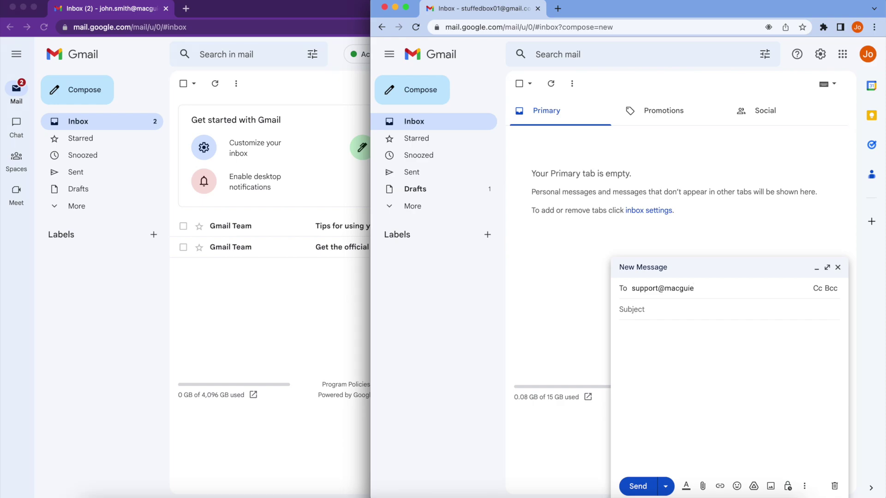
{"action": "key", "text": "Return"}
{"action": "key", "text": "Tab"}
{"action": "type", "text": "TEst"}
{"action": "key", "text": "Tab"}
{"action": "type", "text": "tes"}
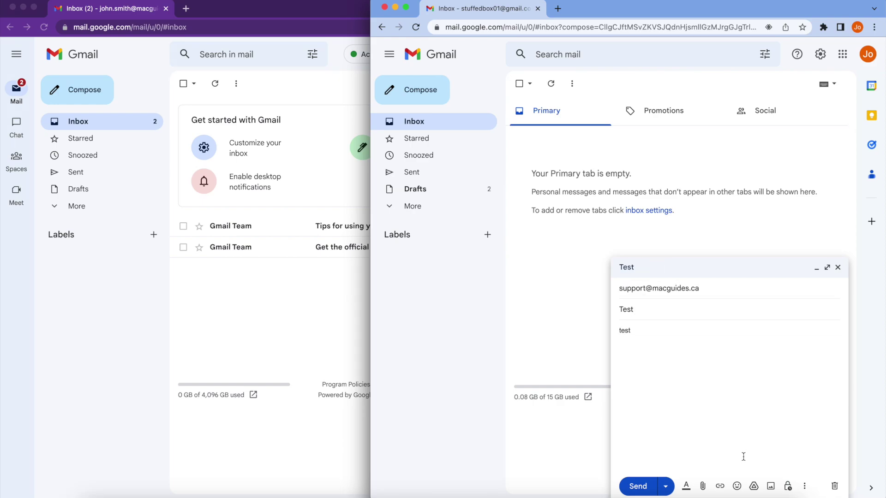
{"action": "left_click", "coordinate": [632, 488]}
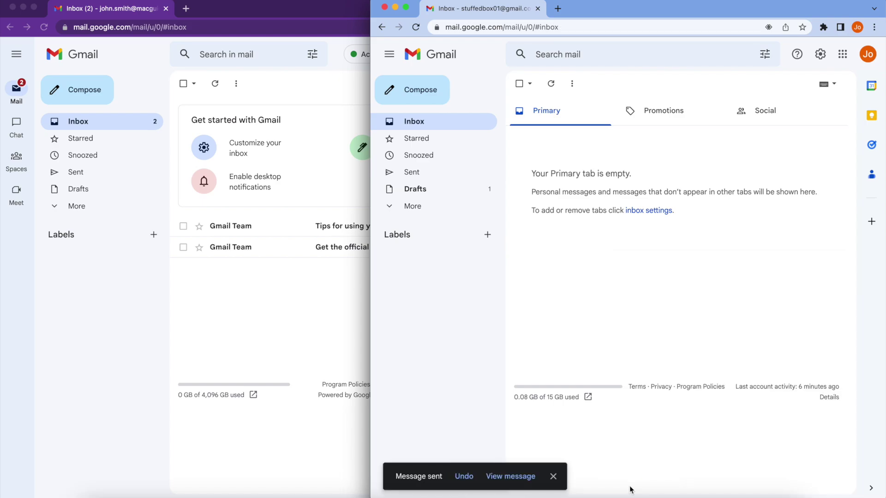
{"action": "left_click", "coordinate": [332, 310]}
{"action": "left_click_drag", "start_coordinate": [568, 278], "coordinate": [858, 235]}
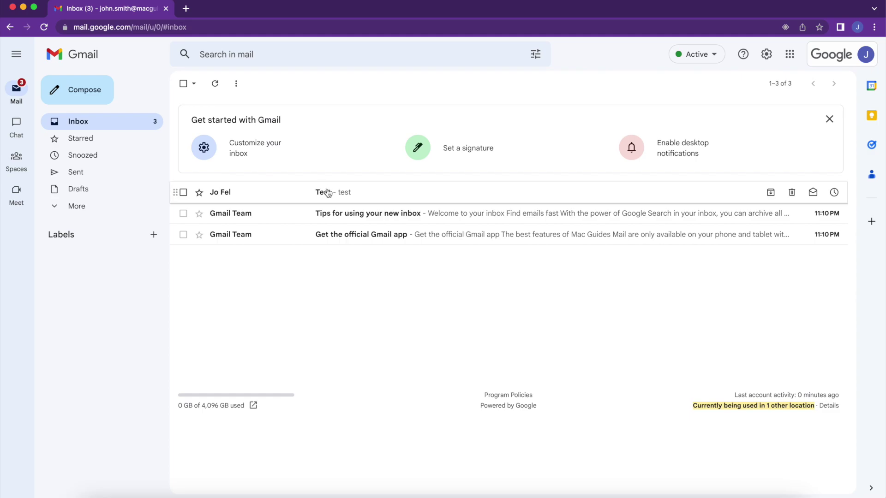
Open the arrived Test email and go to Gmail's Accounts settings
{"action": "left_click", "coordinate": [322, 192]}
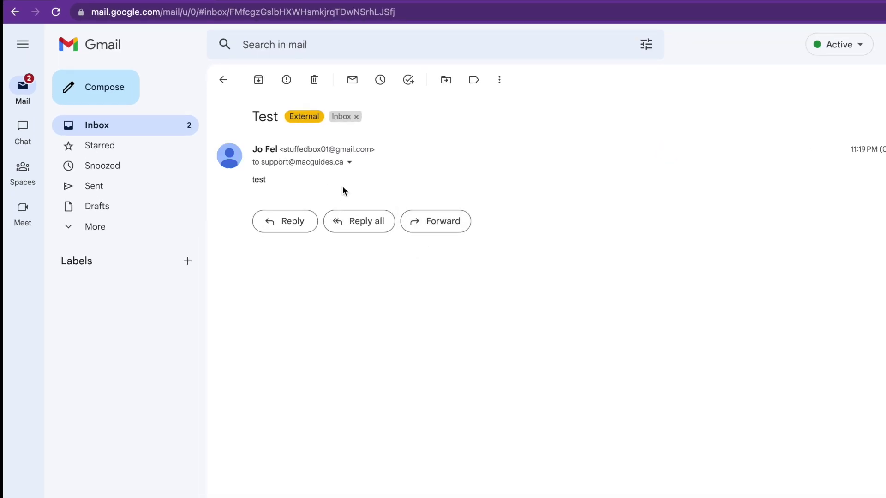
{"action": "mouse_move", "coordinate": [328, 167]}
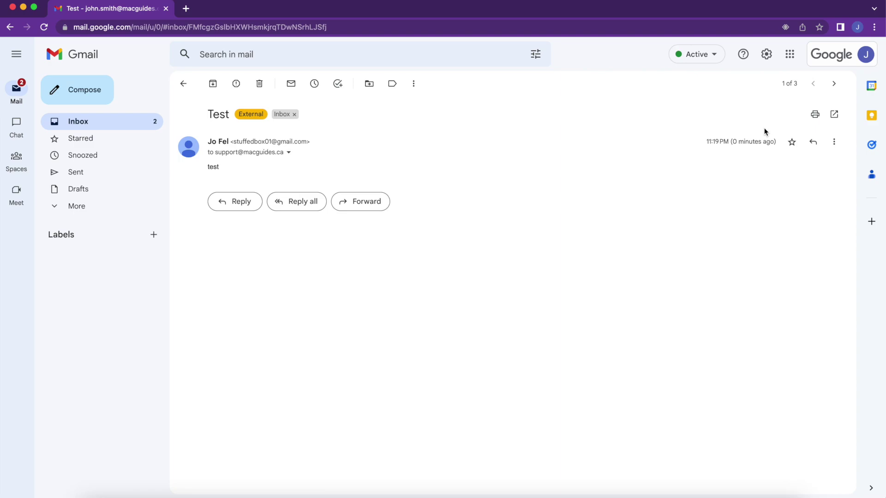
{"action": "left_click", "coordinate": [768, 55]}
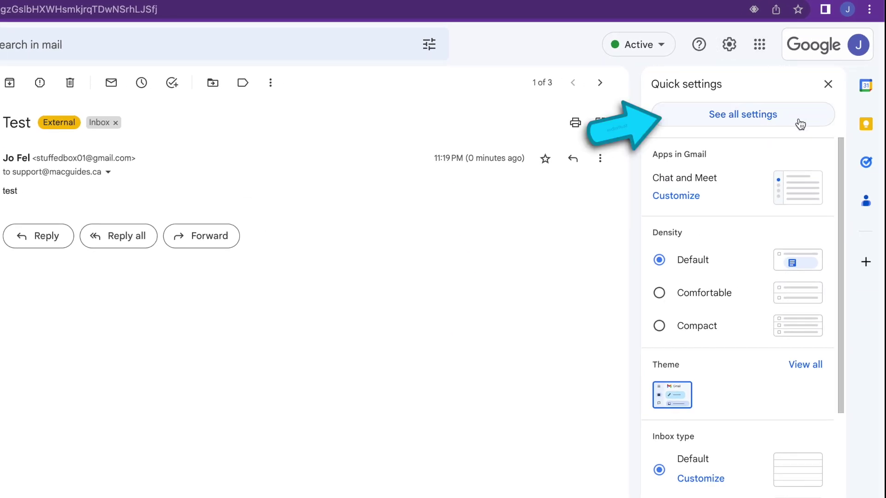
{"action": "left_click", "coordinate": [800, 124]}
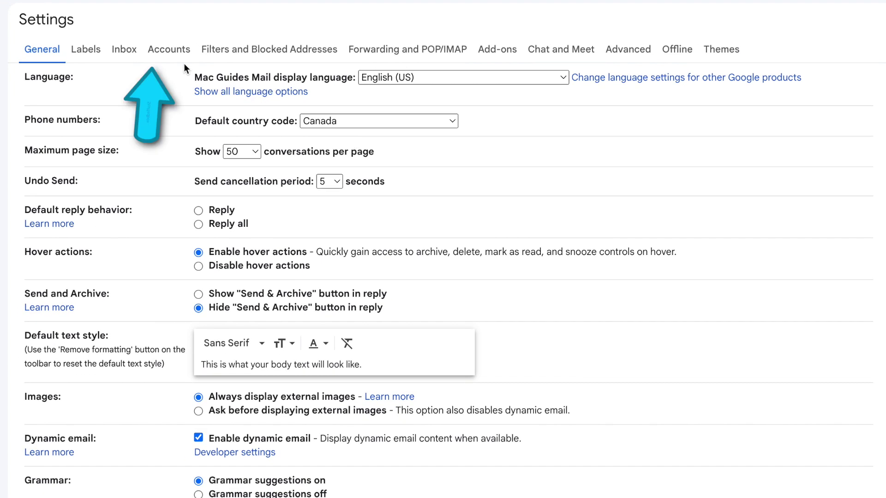
{"action": "left_click", "coordinate": [174, 46]}
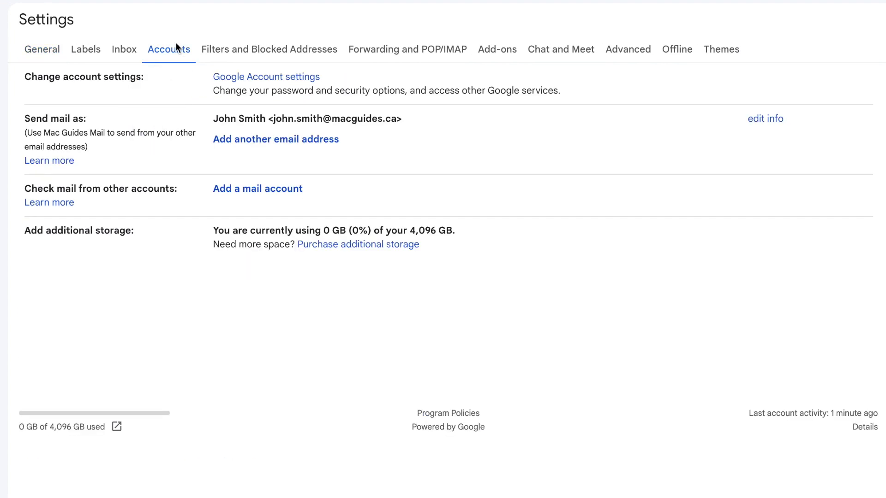
{"action": "left_click", "coordinate": [295, 140]}
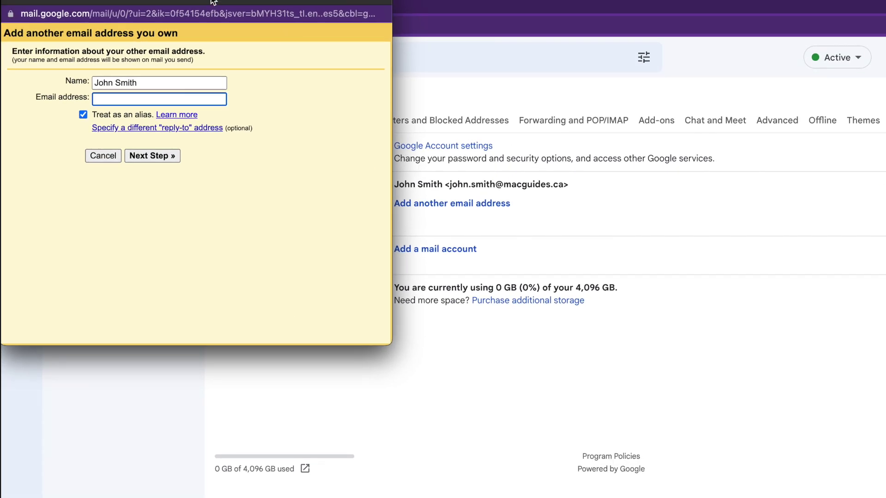
{"action": "left_click_drag", "start_coordinate": [213, 1], "coordinate": [284, 1]}
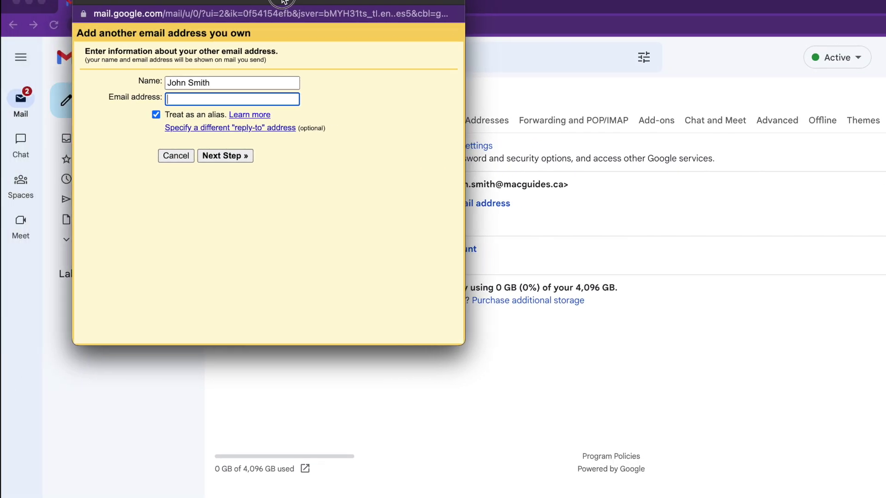
{"action": "key", "text": "shift+Tab"}
{"action": "type", "text": "S"}
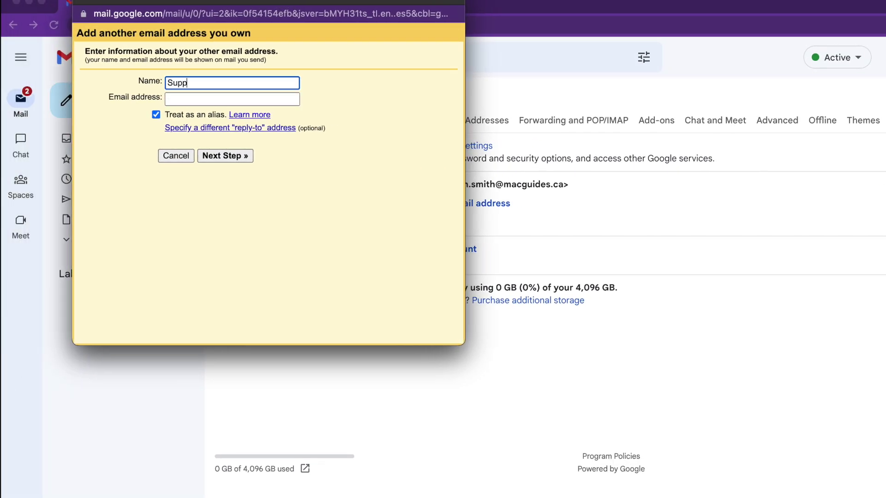
{"action": "key", "text": "Tab"}
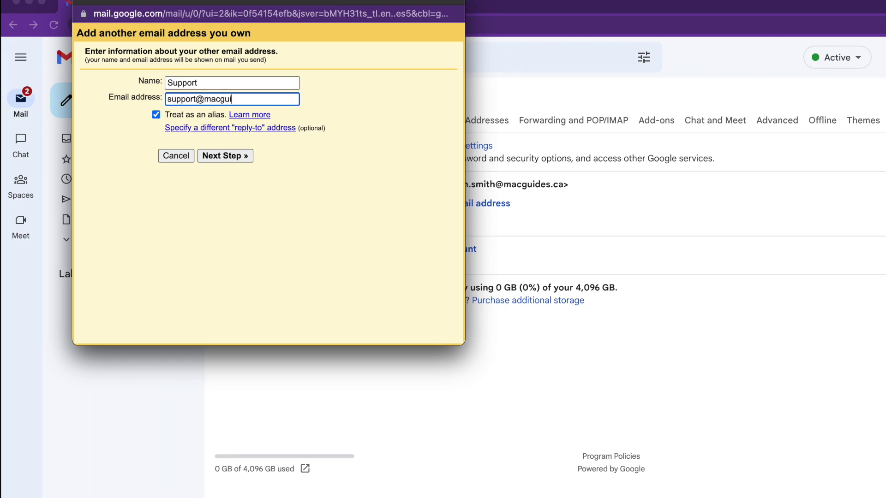
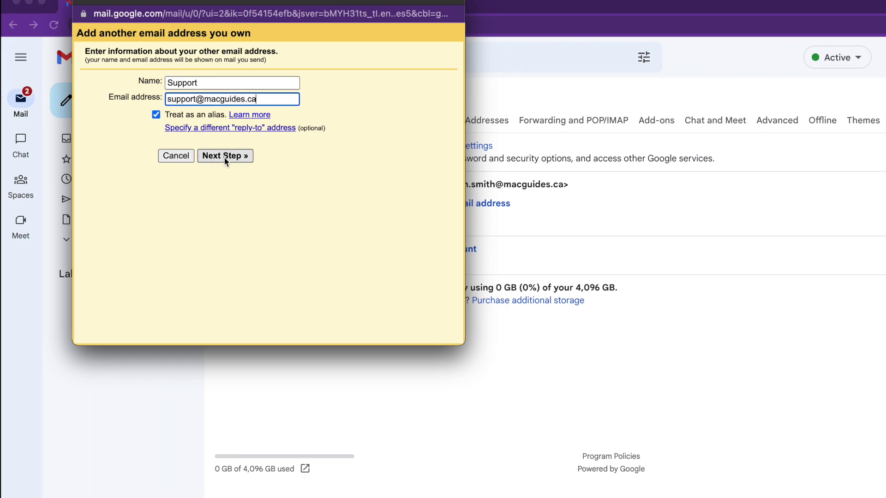
{"action": "left_click", "coordinate": [224, 157]}
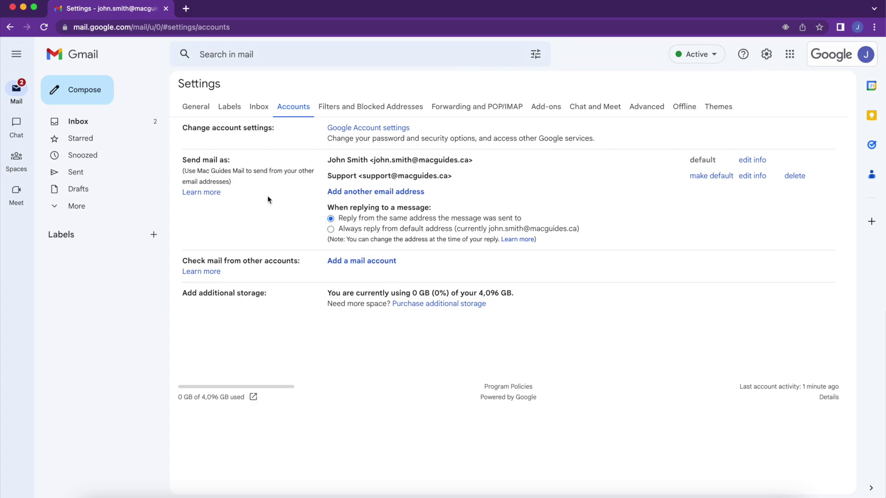
Reply 'test back' to the Test email, sending from the Support address
{"action": "left_click", "coordinate": [113, 126]}
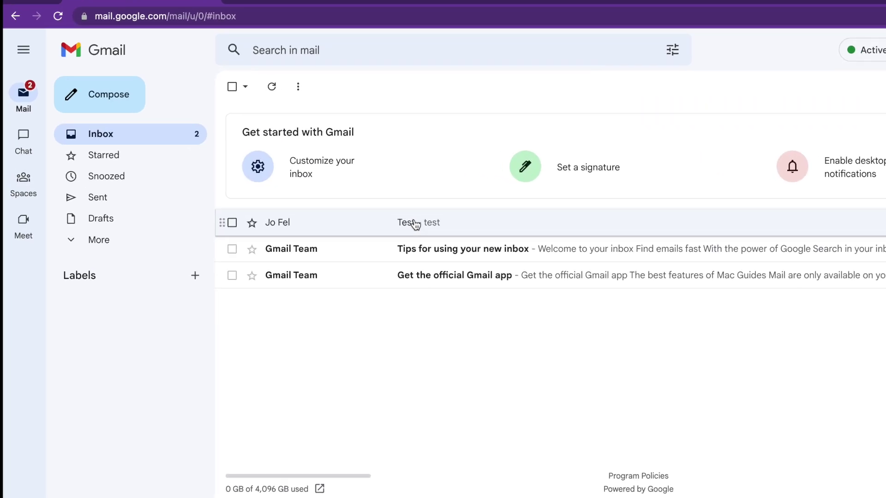
{"action": "left_click", "coordinate": [416, 224]}
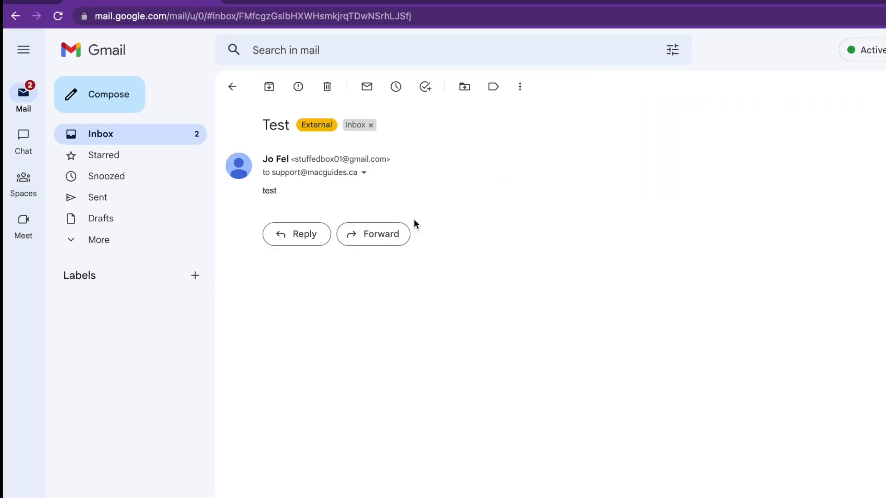
{"action": "left_click", "coordinate": [303, 246]}
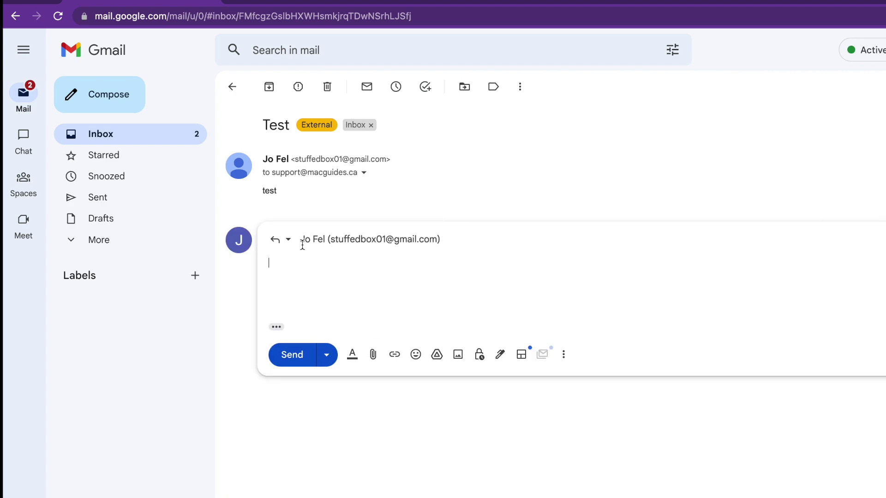
{"action": "left_click", "coordinate": [349, 240]}
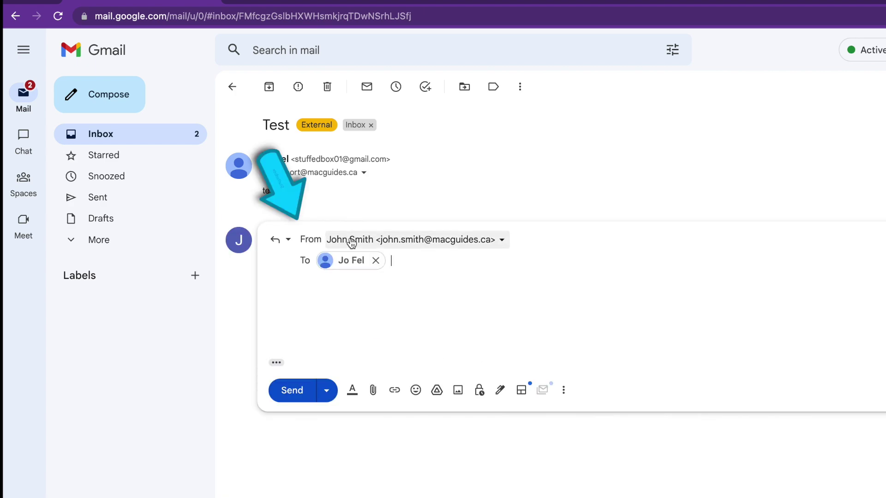
{"action": "left_click", "coordinate": [502, 241]}
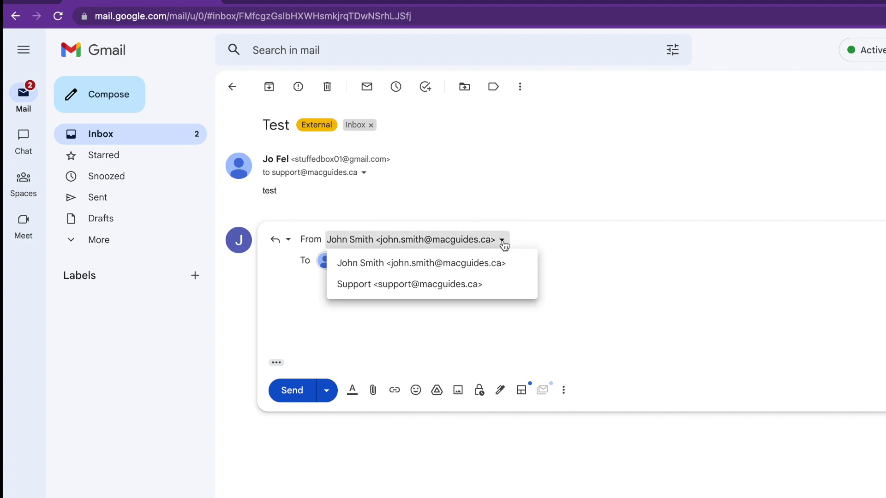
{"action": "left_click", "coordinate": [476, 286]}
{"action": "left_click", "coordinate": [418, 310]}
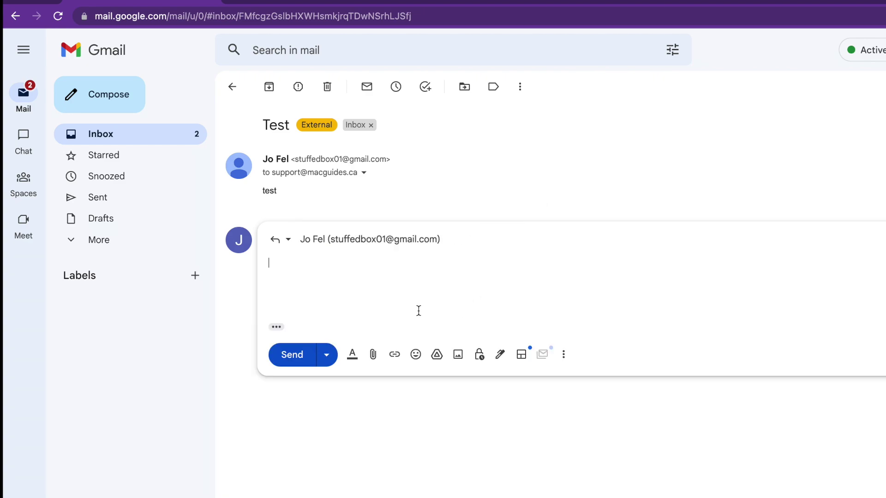
{"action": "type", "text": "test back"}
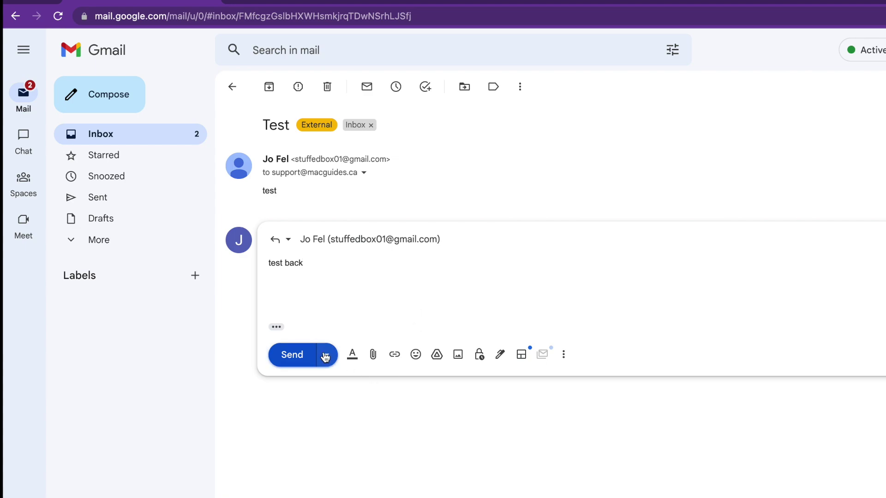
{"action": "left_click", "coordinate": [310, 355]}
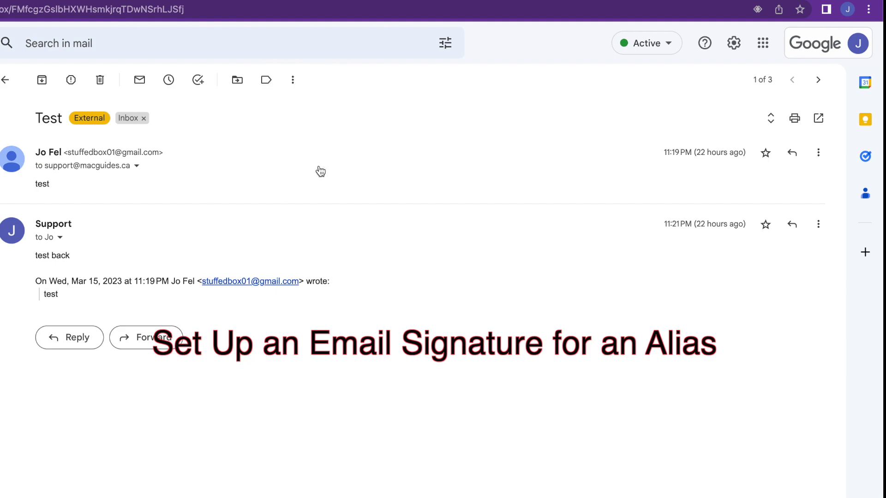
In settings, create a personal signature containing the user's name
{"action": "left_click", "coordinate": [735, 44]}
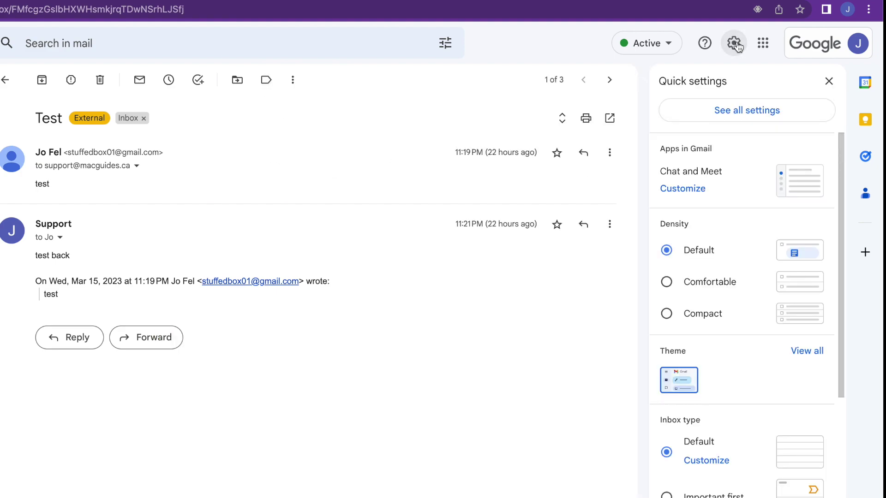
{"action": "left_click", "coordinate": [747, 115]}
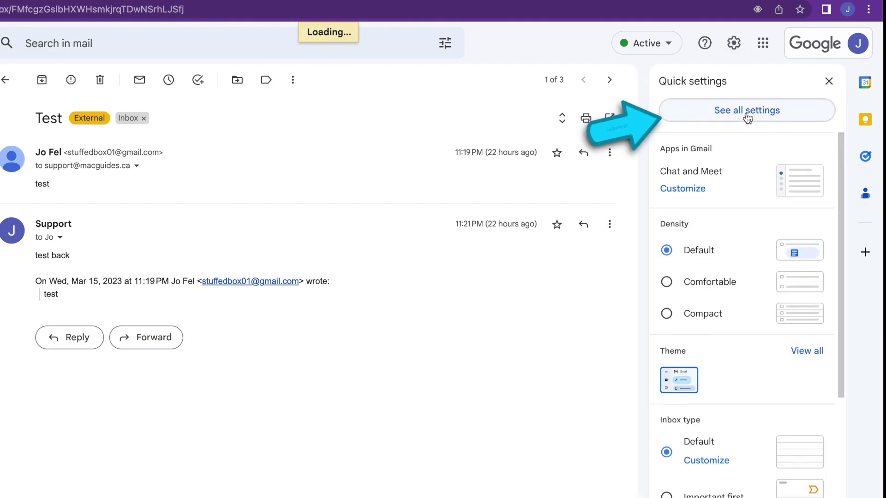
{"action": "scroll", "coordinate": [527, 361], "scroll_direction": "down", "scroll_amount": 7}
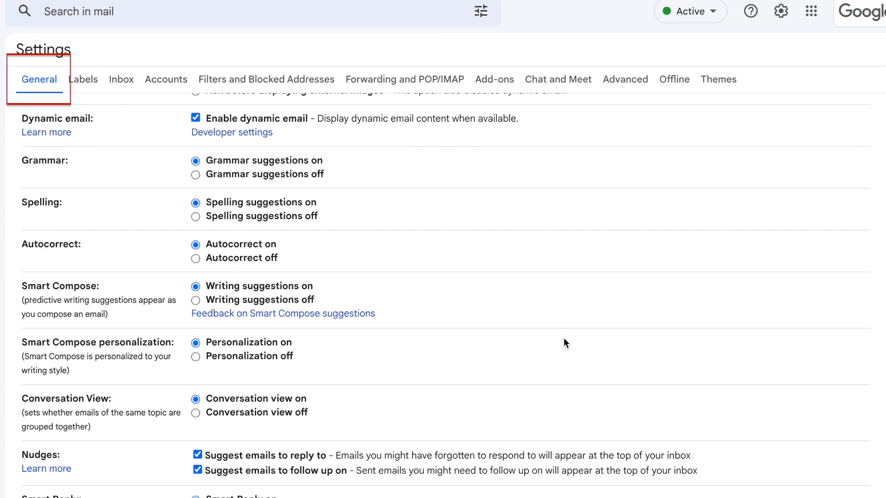
{"action": "scroll", "coordinate": [564, 343], "scroll_direction": "down", "scroll_amount": 15}
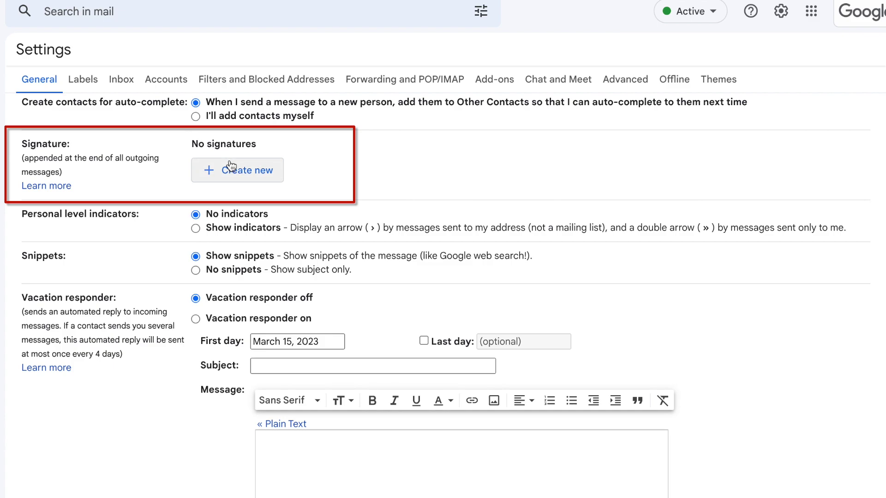
{"action": "left_click", "coordinate": [231, 173]}
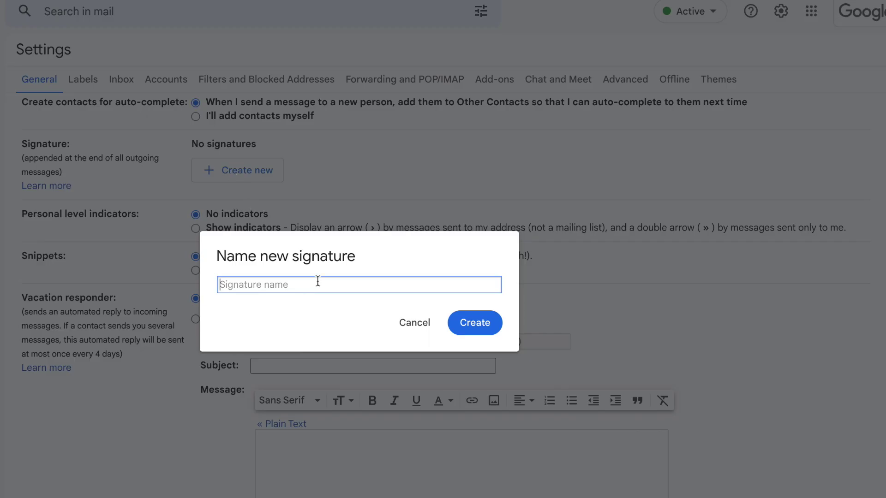
{"action": "type", "text": "john"}
{"action": "left_click", "coordinate": [480, 319]}
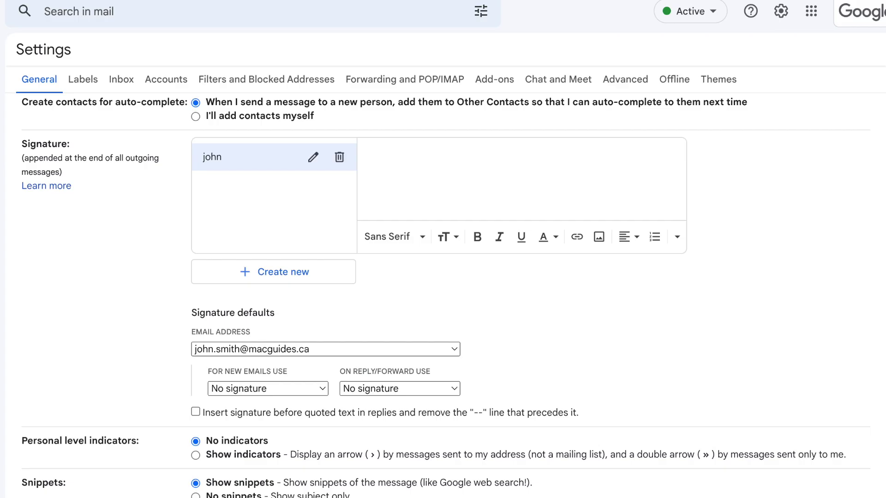
{"action": "type", "text": "John Smith"}
Create a second signature named 'Support' reading 'Support Team'
{"action": "left_click", "coordinate": [348, 272]}
{"action": "type", "text": "Support"}
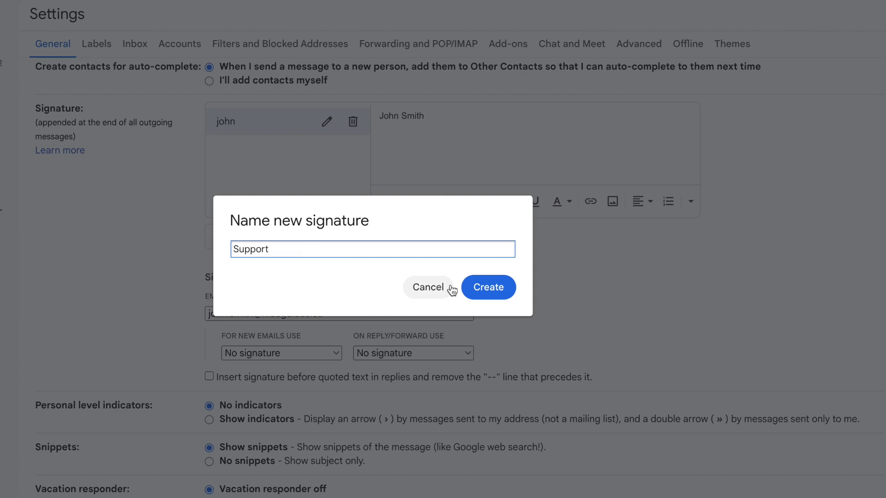
{"action": "left_click", "coordinate": [486, 290]}
{"action": "type", "text": "Support Team"}
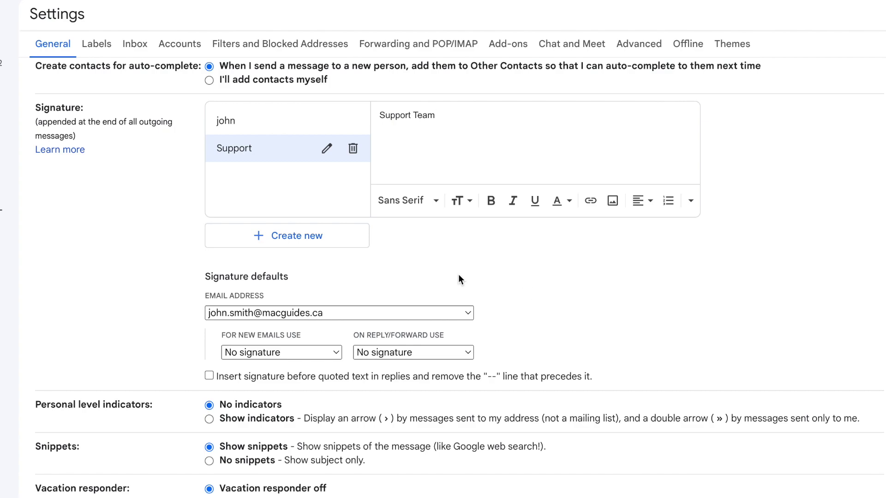
Set the personal signature as default for new emails and replies from the main address
{"action": "scroll", "coordinate": [436, 314], "scroll_direction": "down", "scroll_amount": 2}
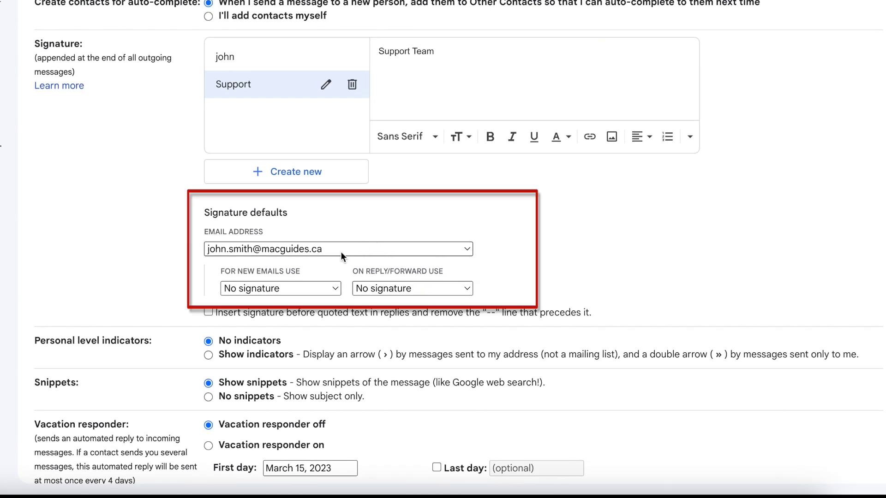
{"action": "left_click", "coordinate": [312, 288]}
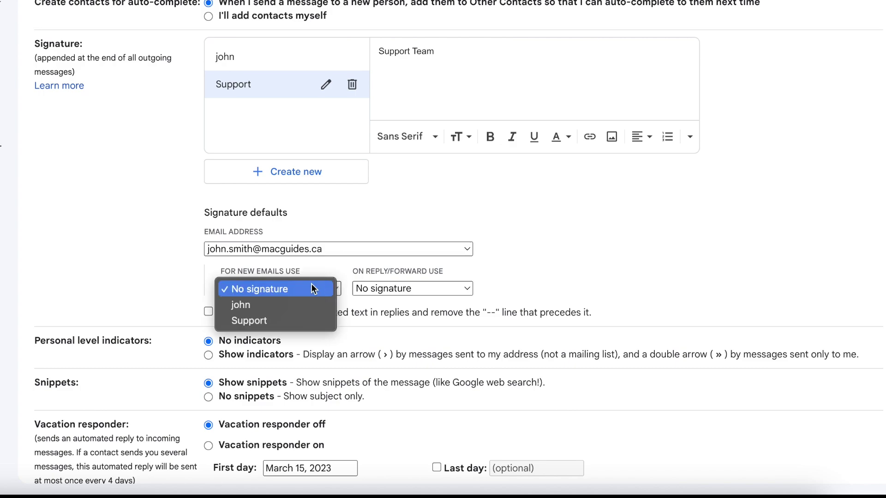
{"action": "left_click", "coordinate": [300, 304]}
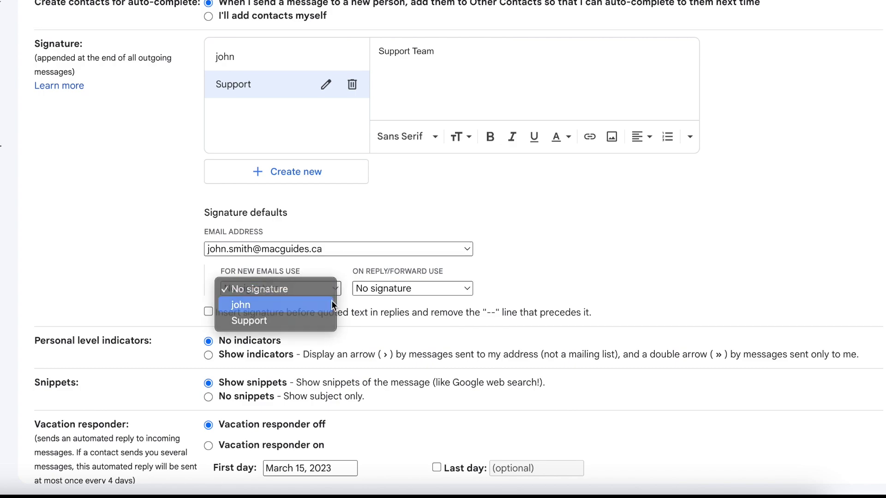
{"action": "left_click", "coordinate": [375, 294]}
{"action": "left_click", "coordinate": [378, 305]}
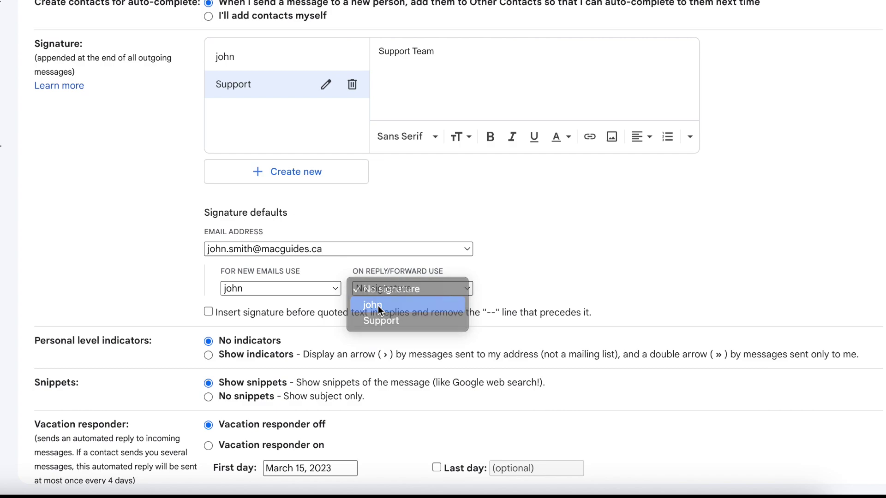
Set the Support signature as default for new emails and replies from the support address
{"action": "left_click", "coordinate": [328, 249]}
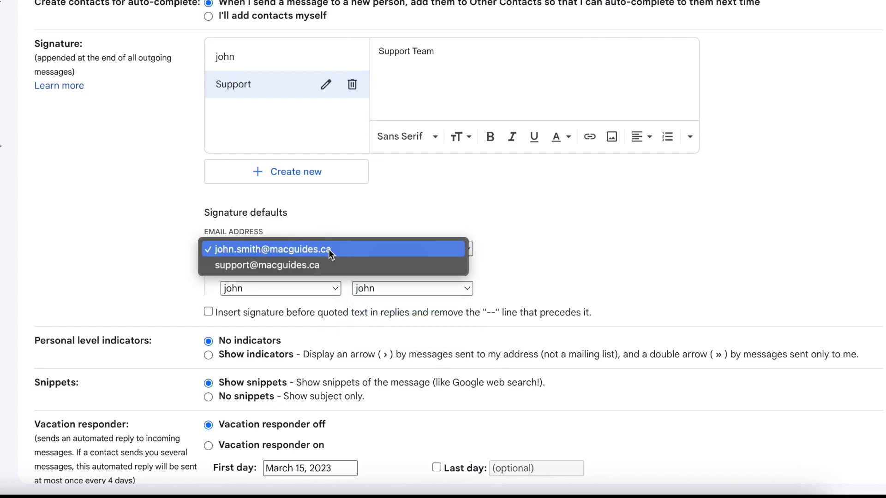
{"action": "left_click", "coordinate": [325, 263]}
{"action": "left_click", "coordinate": [313, 289]}
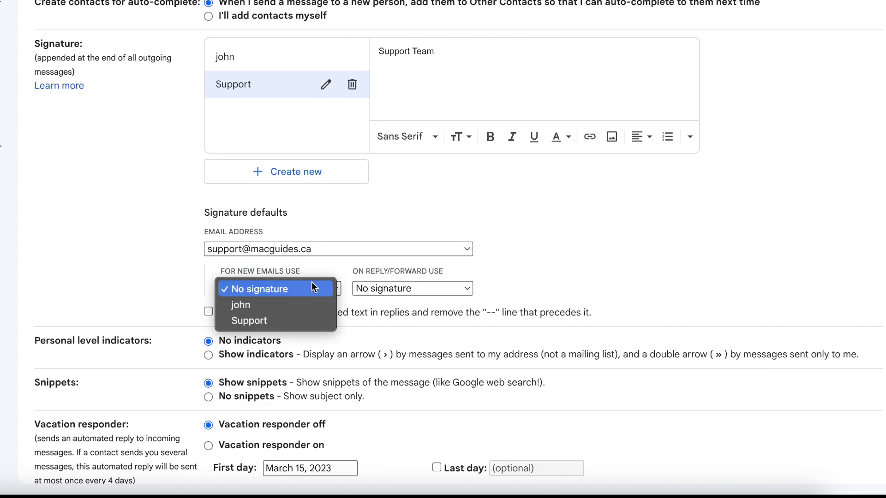
{"action": "left_click", "coordinate": [303, 317]}
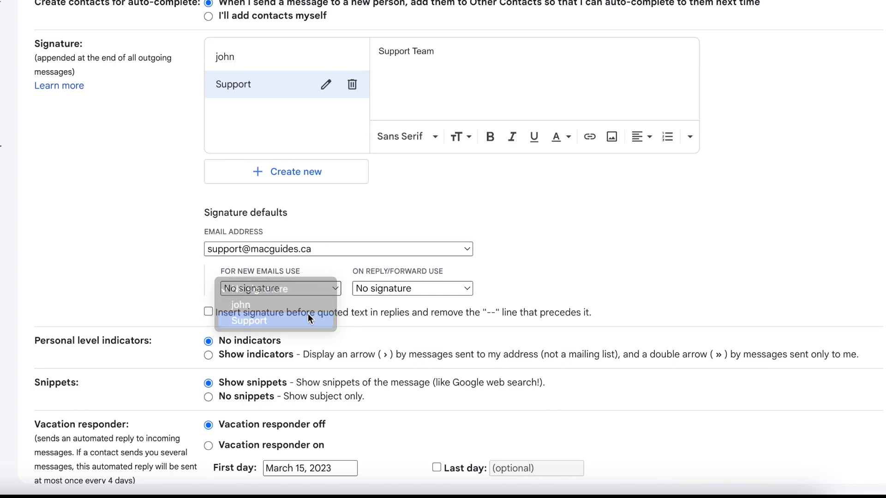
{"action": "left_click", "coordinate": [383, 290]}
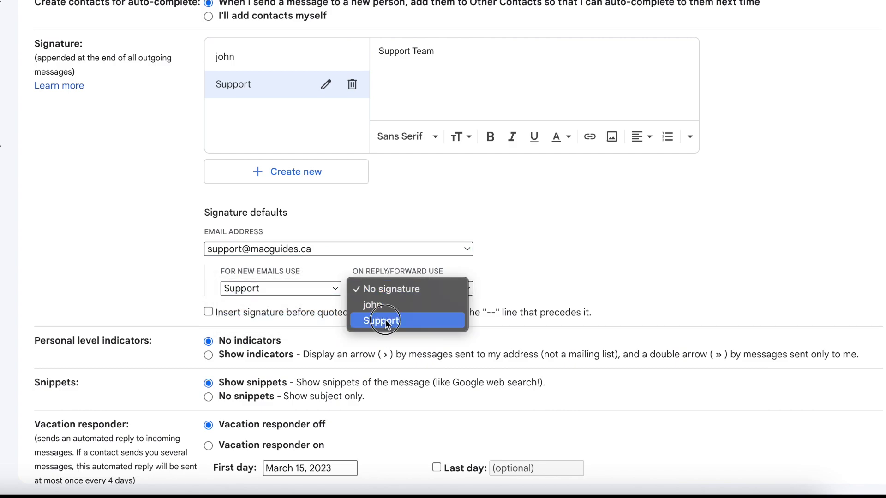
{"action": "left_click", "coordinate": [385, 321]}
{"action": "scroll", "coordinate": [399, 354], "scroll_direction": "down", "scroll_amount": 5}
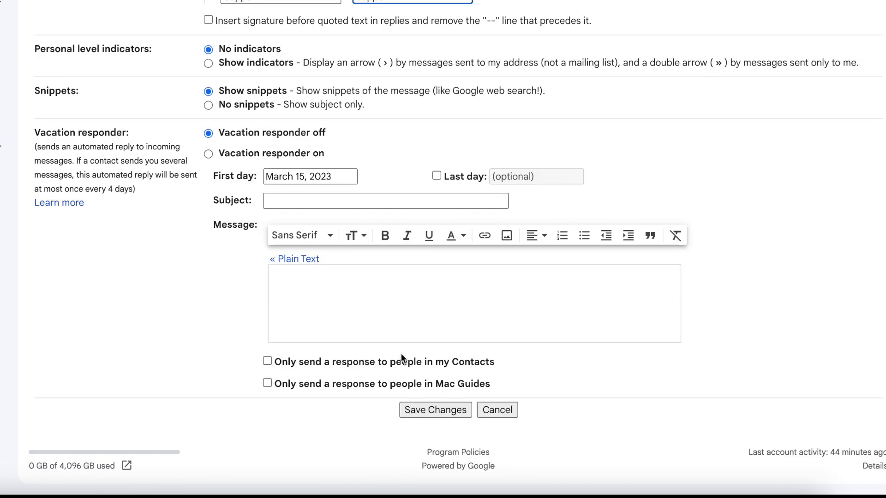
Save the signature settings and start a new message sent from the Support address
{"action": "left_click", "coordinate": [427, 409]}
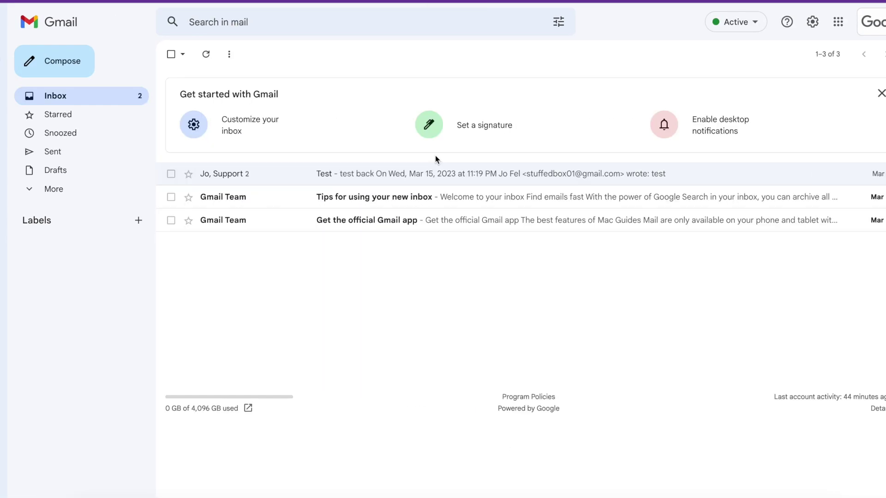
{"action": "left_click", "coordinate": [71, 62]}
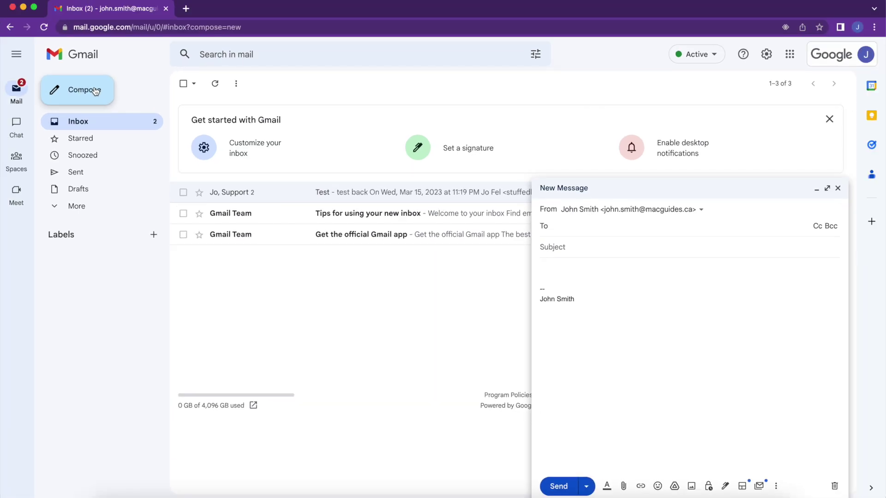
{"action": "left_click", "coordinate": [701, 209]}
{"action": "left_click", "coordinate": [686, 247]}
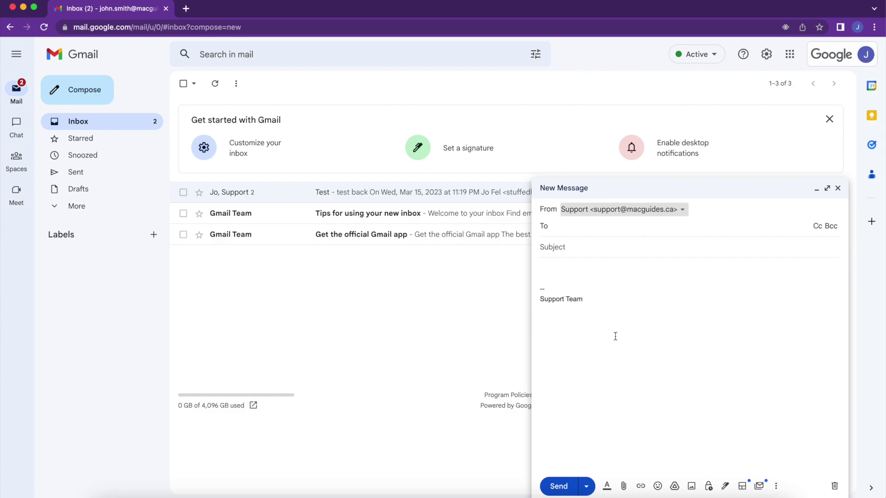
Close the draft and label the Test conversation with a new 'Support' label
{"action": "left_click", "coordinate": [838, 187]}
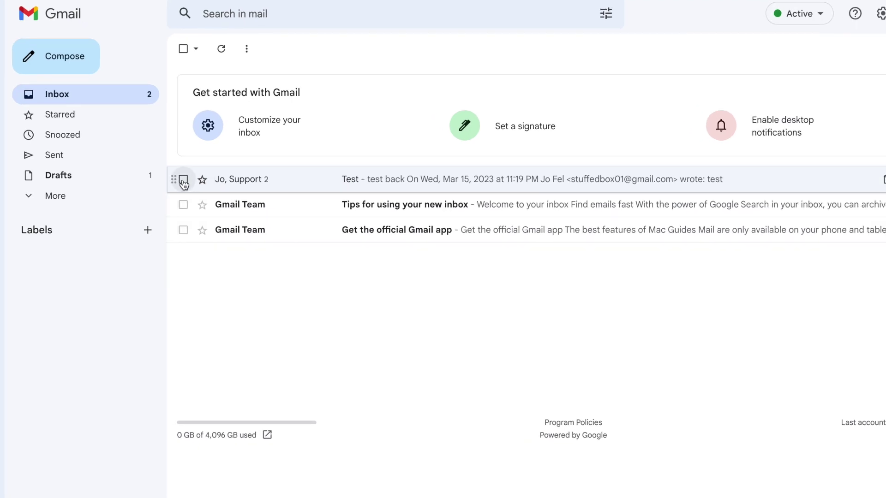
{"action": "left_click", "coordinate": [183, 180]}
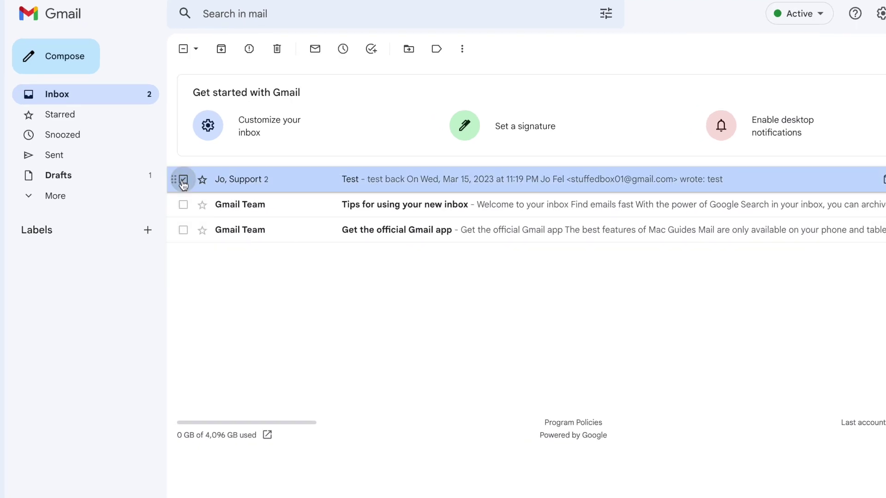
{"action": "left_click", "coordinate": [438, 49]}
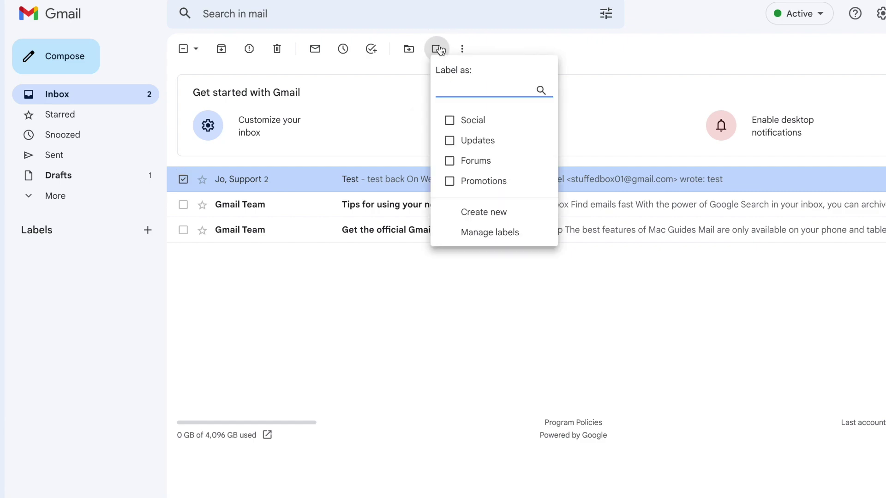
{"action": "left_click", "coordinate": [503, 215]}
{"action": "type", "text": "Support"}
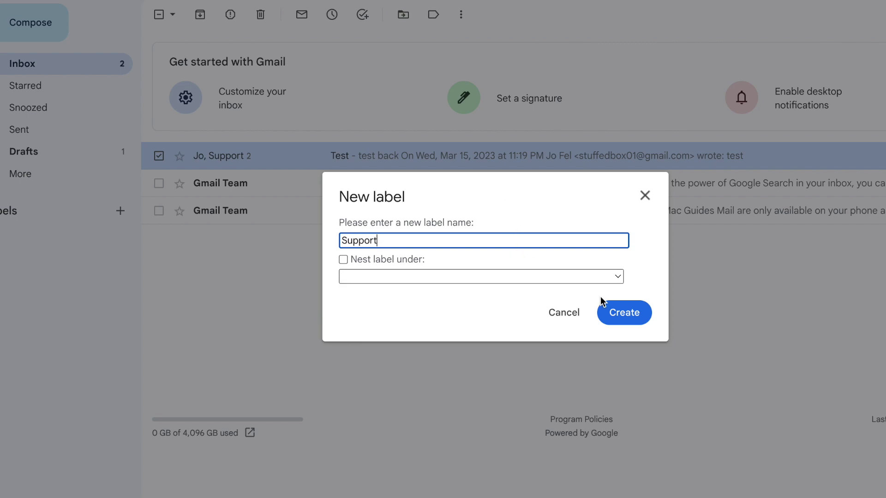
{"action": "left_click", "coordinate": [619, 315]}
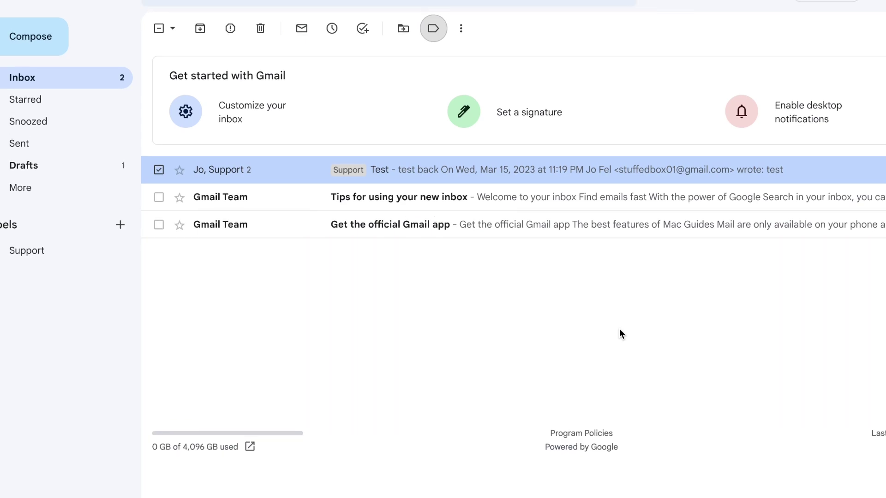
{"action": "left_click", "coordinate": [461, 30]}
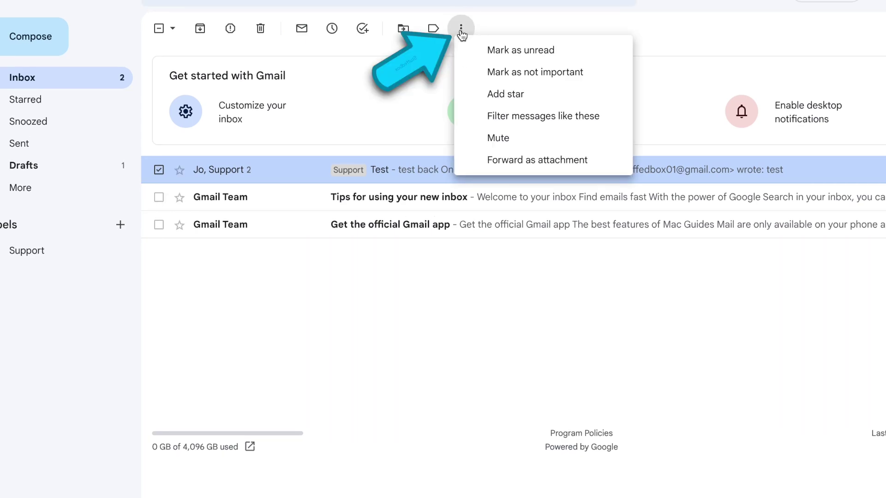
{"action": "left_click", "coordinate": [589, 118]}
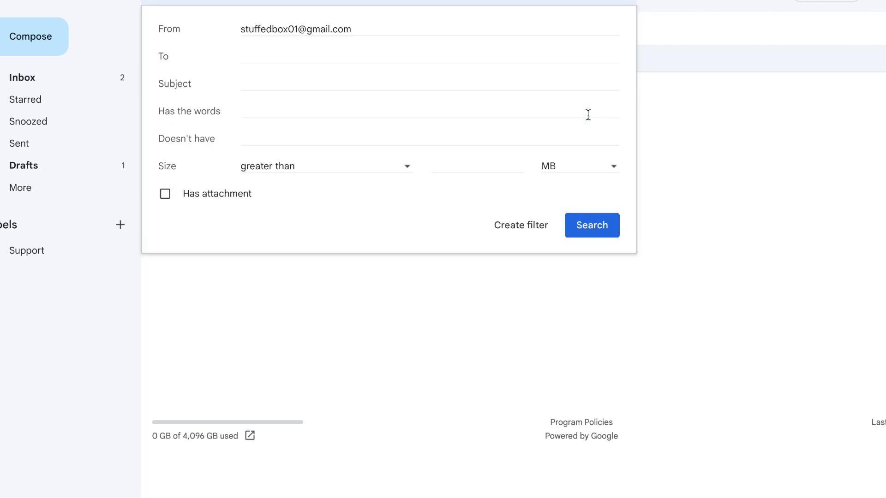
{"action": "left_click_drag", "start_coordinate": [404, 27], "coordinate": [199, 1]}
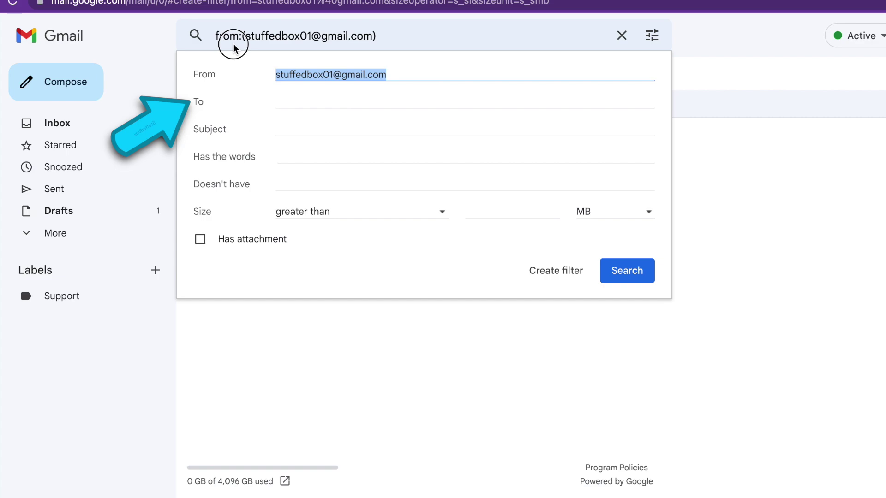
{"action": "key", "text": "BackSpace"}
{"action": "key", "text": "Tab"}
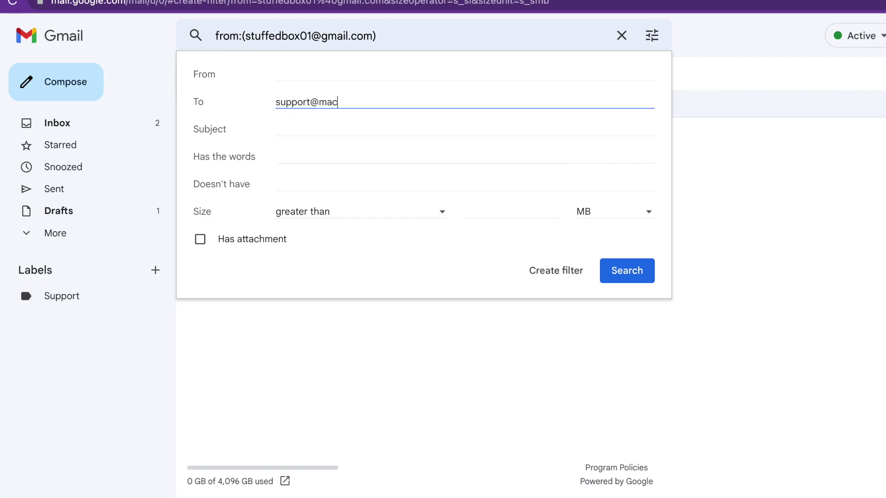
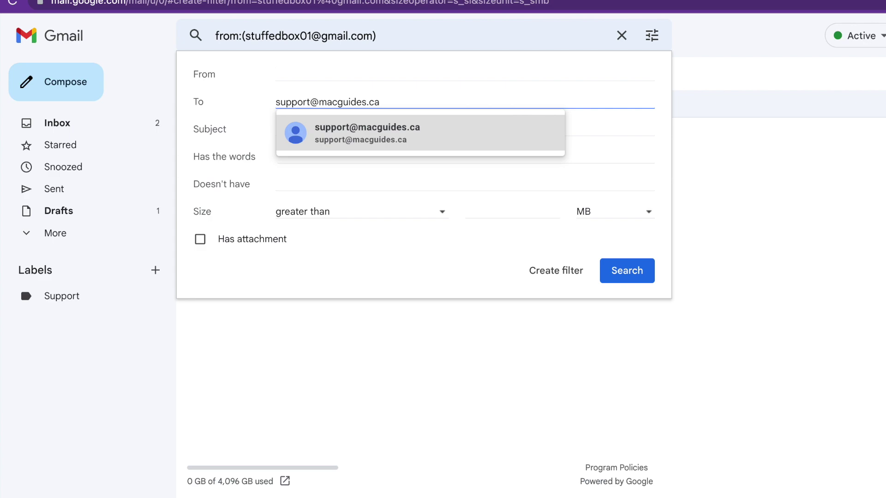
{"action": "left_click", "coordinate": [318, 132]}
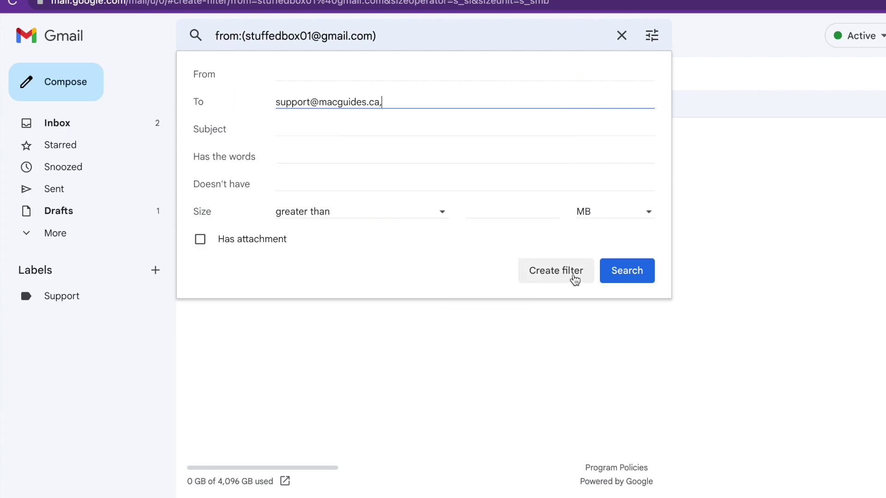
{"action": "left_click", "coordinate": [574, 278]}
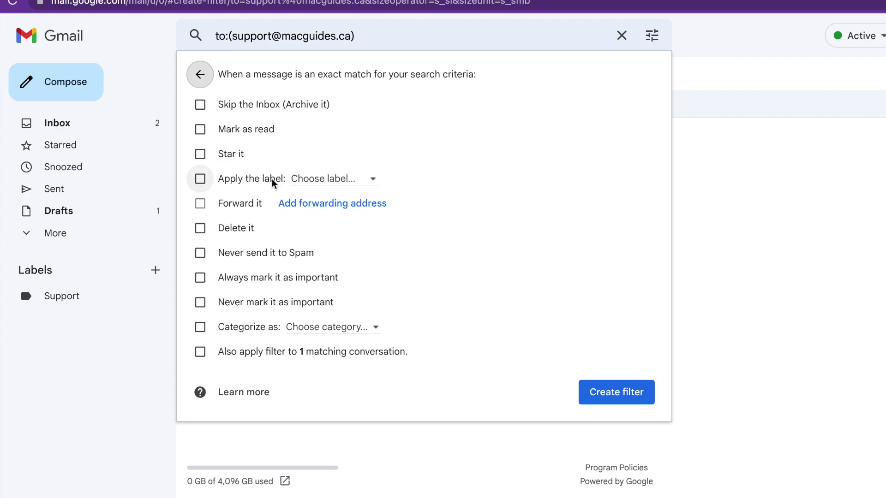
Make the filter apply the Support label and create it
{"action": "left_click", "coordinate": [260, 178]}
{"action": "left_click", "coordinate": [322, 175]}
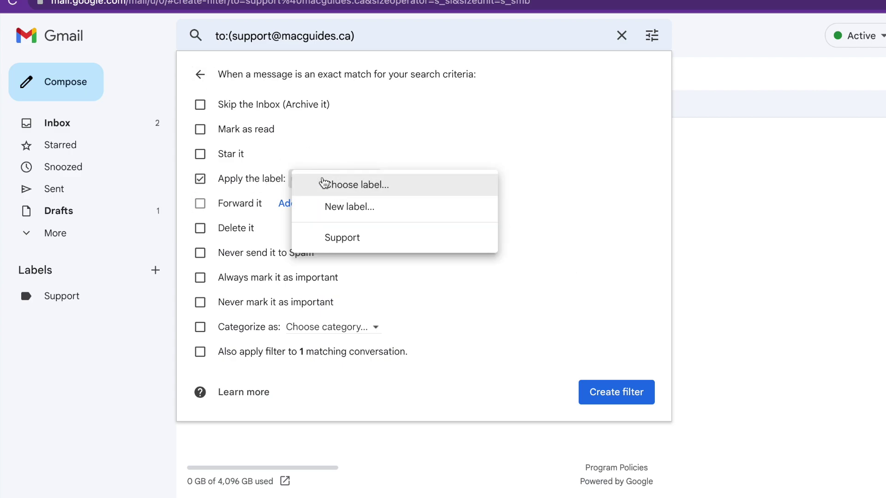
{"action": "left_click", "coordinate": [345, 238]}
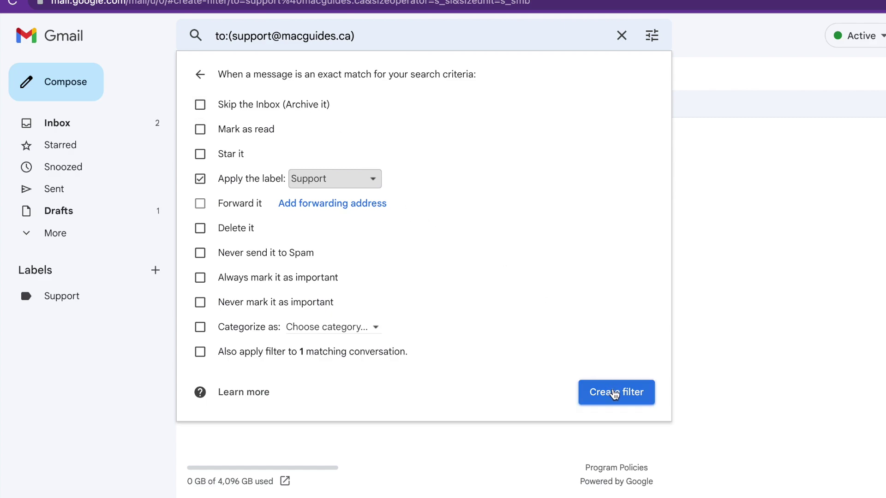
{"action": "left_click", "coordinate": [614, 394]}
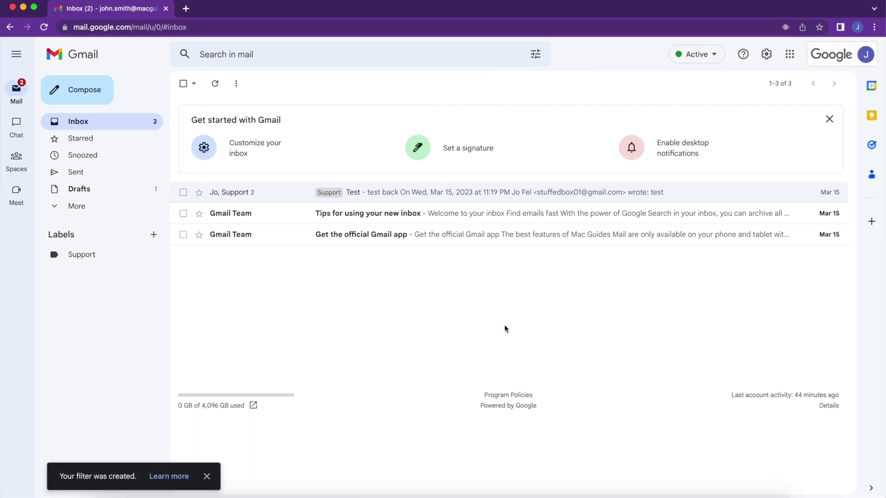
{"action": "key", "text": "super+grave"}
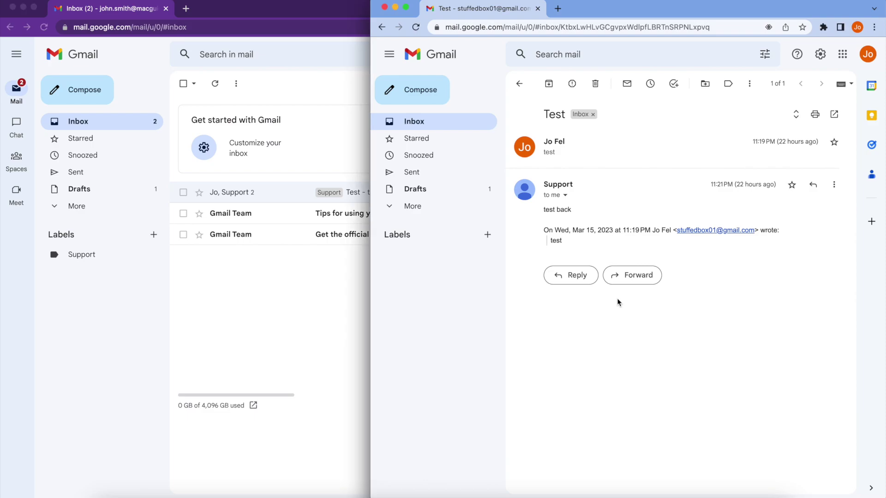
{"action": "left_click", "coordinate": [433, 94]}
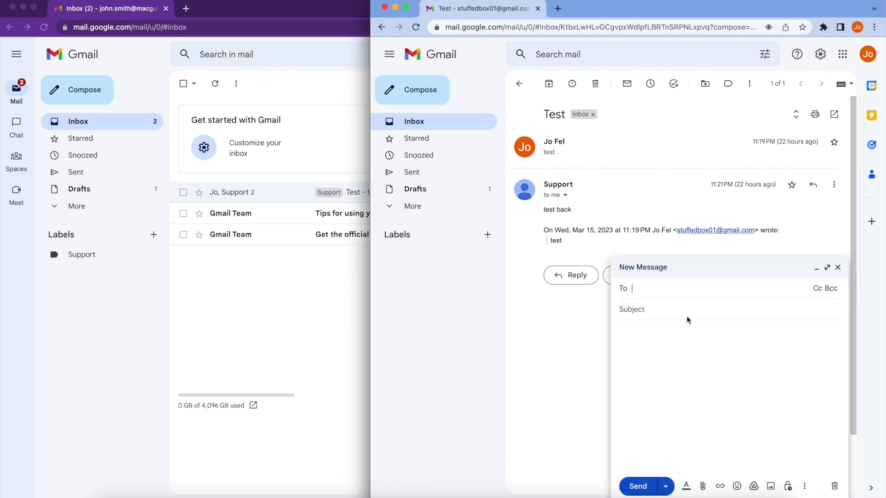
{"action": "key", "text": "super+v"}
{"action": "key", "text": "Tab"}
{"action": "type", "text": "Test"}
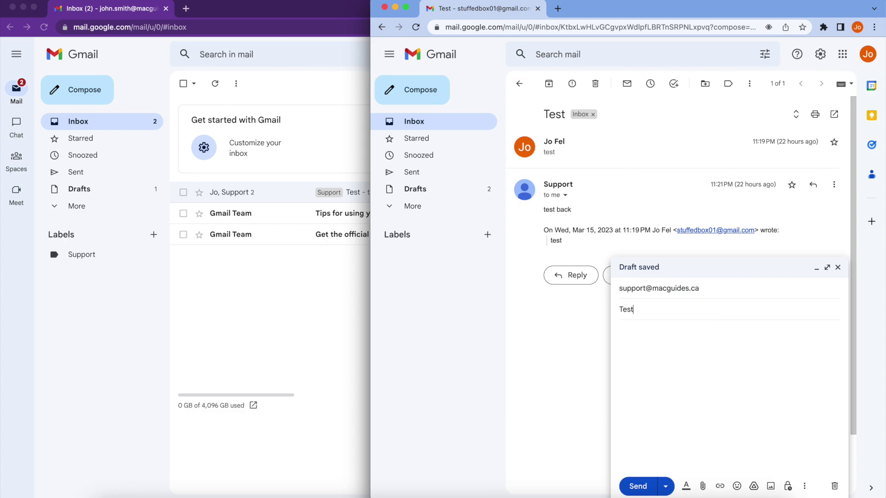
{"action": "type", "text": "02"}
{"action": "key", "text": "Tab"}
{"action": "type", "text": "test02"}
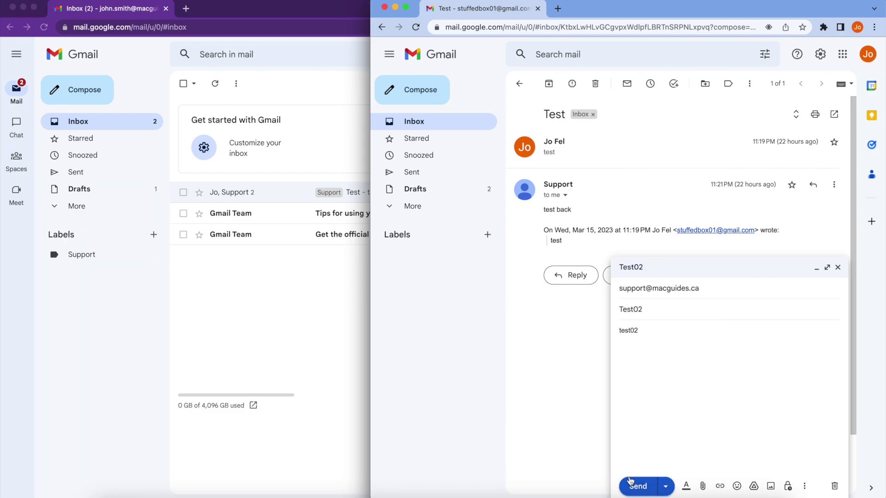
{"action": "left_click", "coordinate": [630, 482]}
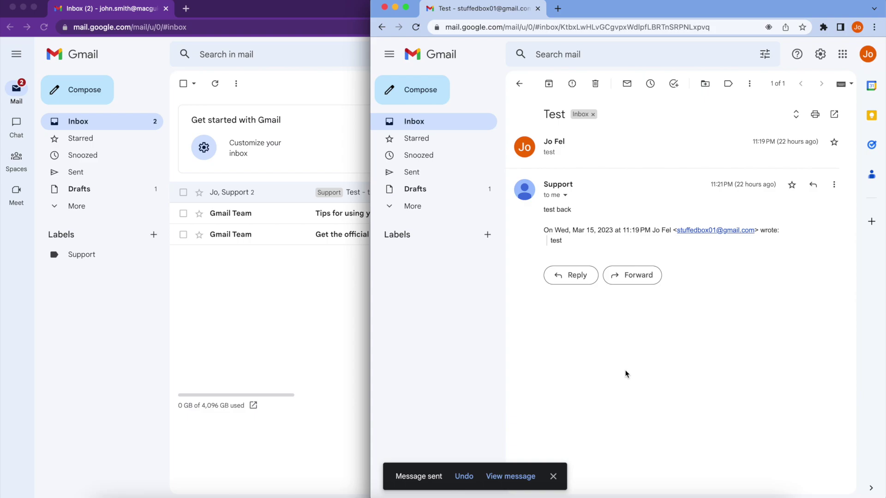
{"action": "left_click", "coordinate": [231, 345]}
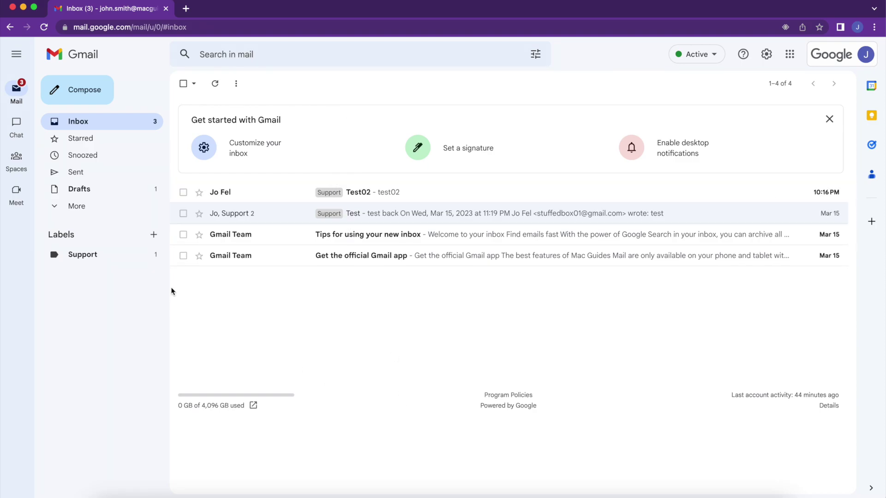
Check that the test messages appear under the Support label, then return to the Inbox
{"action": "left_click", "coordinate": [88, 260]}
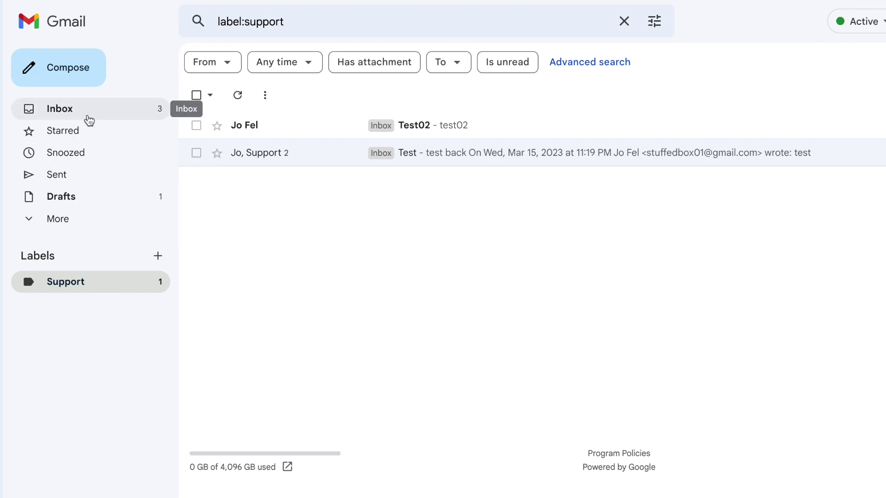
{"action": "left_click", "coordinate": [85, 118]}
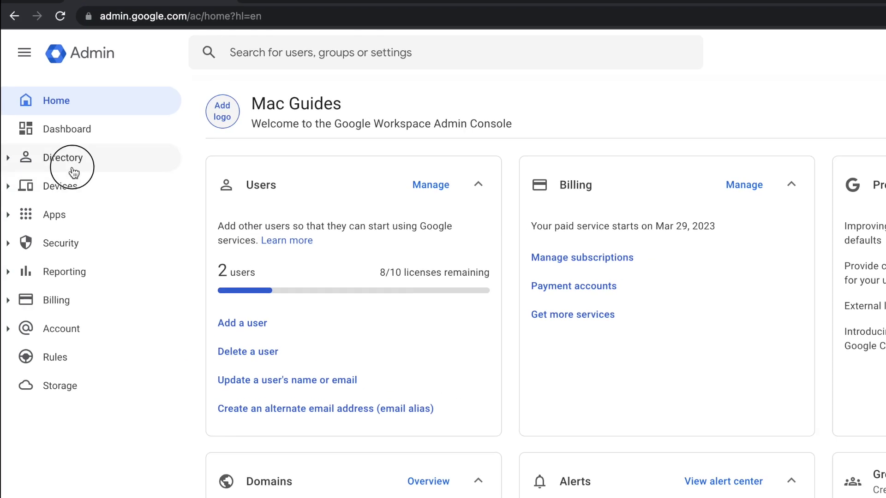
{"action": "left_click", "coordinate": [71, 159]}
{"action": "left_click", "coordinate": [61, 214]}
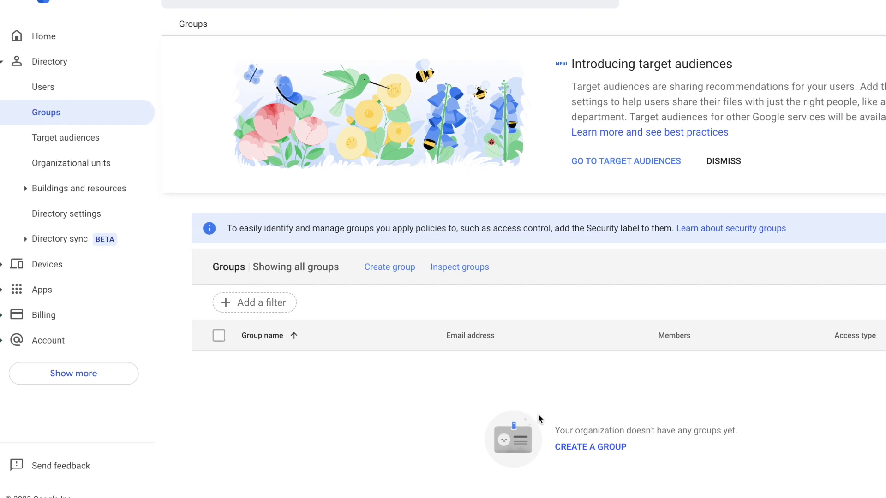
{"action": "left_click", "coordinate": [390, 272]}
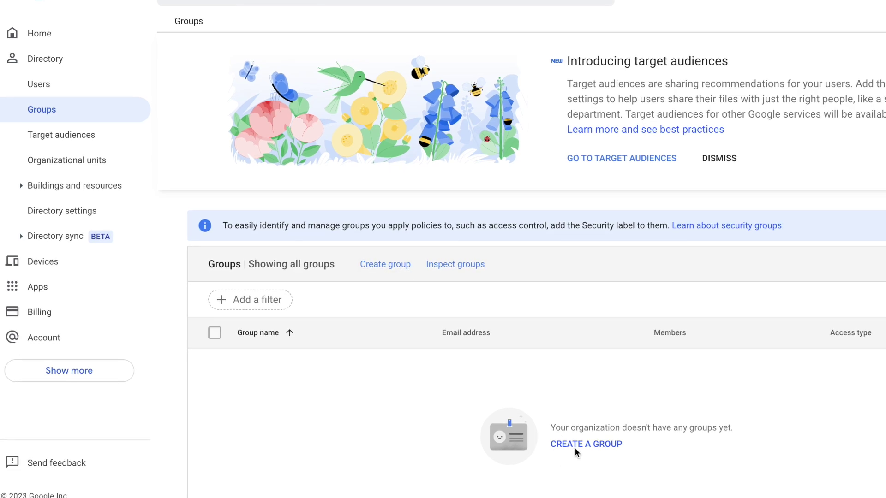
{"action": "left_click", "coordinate": [574, 446]}
{"action": "left_click", "coordinate": [280, 125]}
{"action": "type", "text": "Finance"}
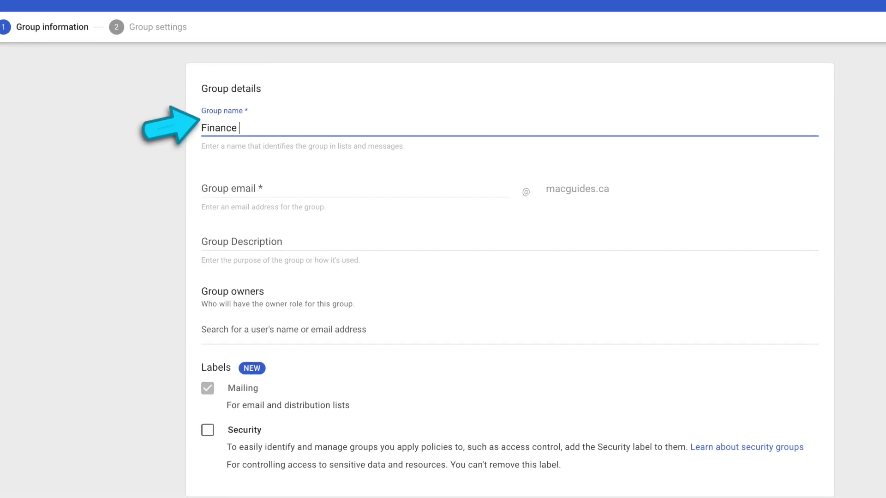
{"action": "type", "text": " TE"}
{"action": "key", "text": "BackSpace"}
{"action": "type", "text": "eam"}
{"action": "left_click", "coordinate": [203, 187]}
{"action": "type", "text": "financeteam"}
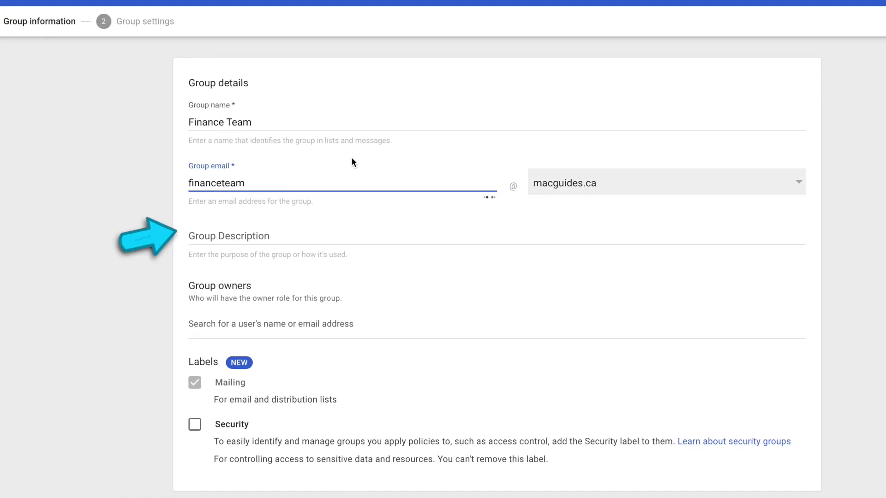
{"action": "left_click", "coordinate": [352, 161]}
Give the group the Security label and add the suggested user as its owner
{"action": "scroll", "coordinate": [446, 311], "scroll_direction": "down", "scroll_amount": 2}
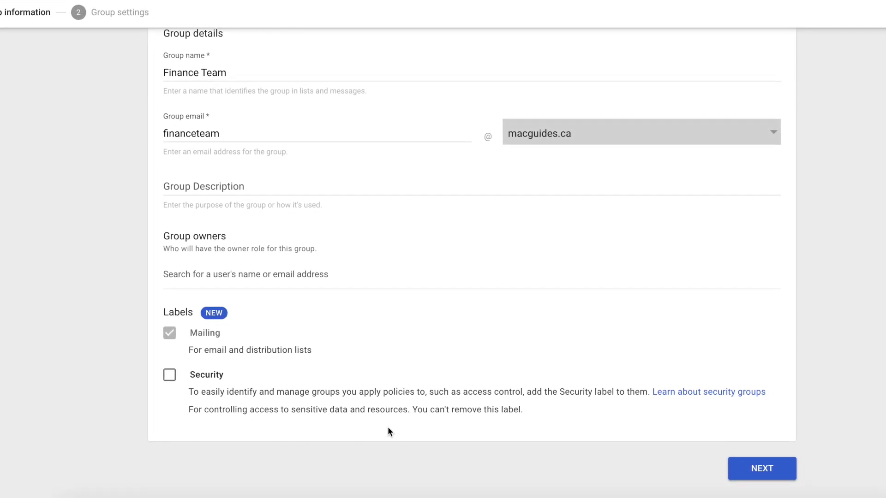
{"action": "left_click", "coordinate": [171, 376]}
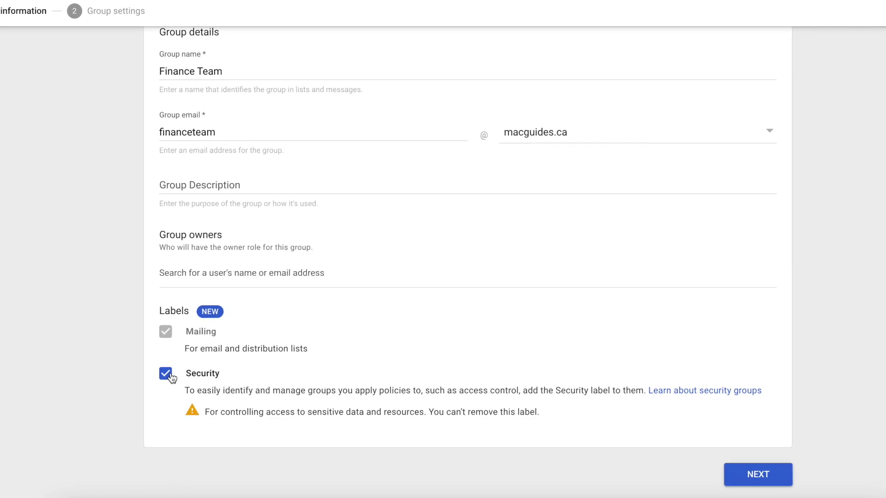
{"action": "left_click", "coordinate": [246, 267]}
{"action": "type", "text": "jo"}
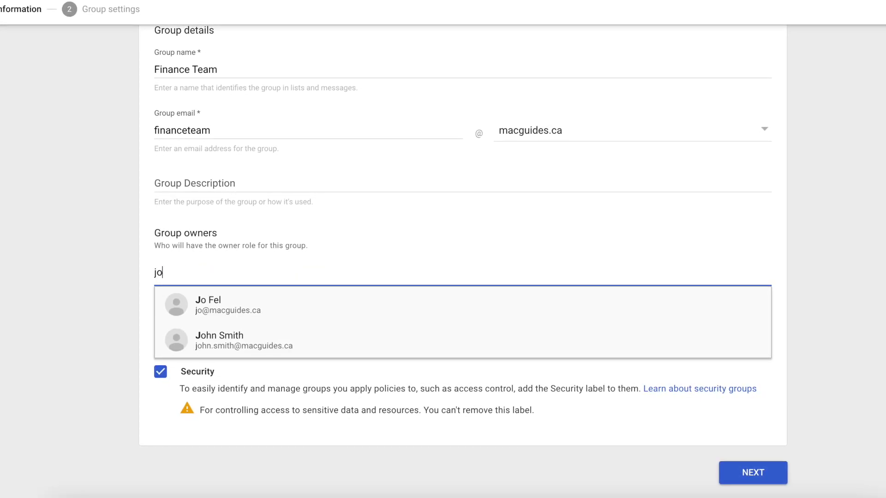
{"action": "left_click", "coordinate": [260, 304]}
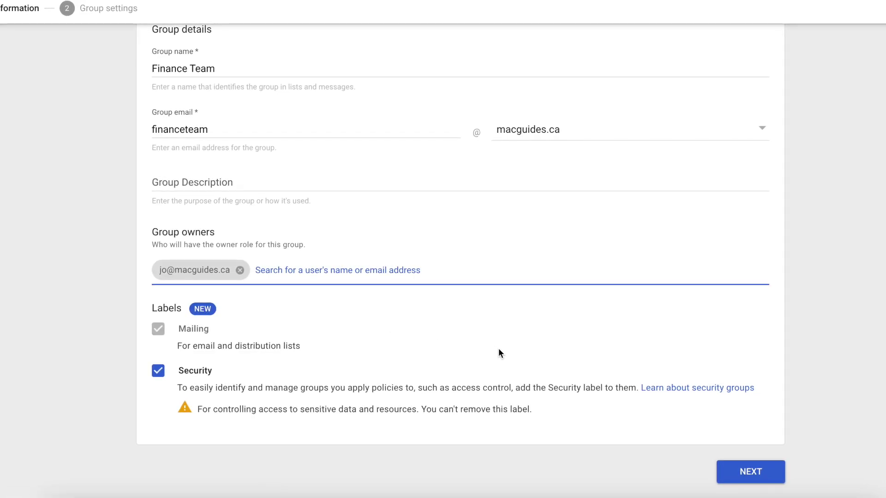
Create Finance Team with no org-wide viewing, external posting allowed, no external owner contact, invited-only joining
{"action": "left_click", "coordinate": [745, 470]}
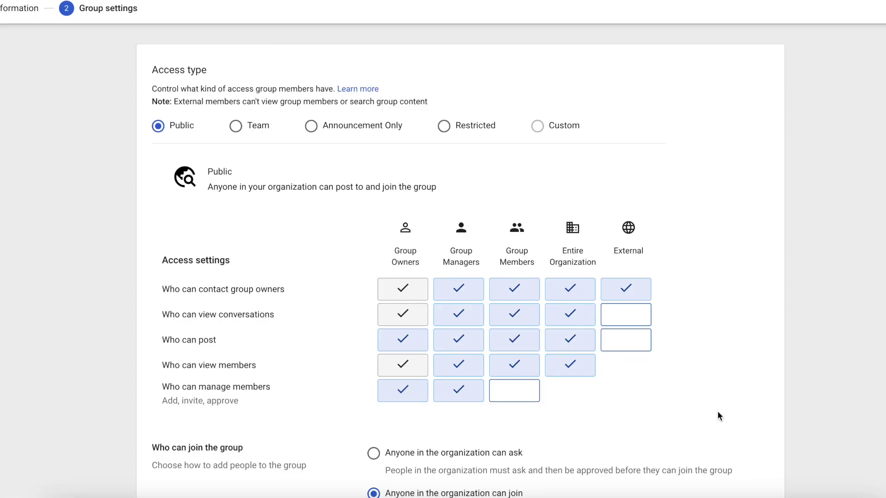
{"action": "scroll", "coordinate": [716, 415], "scroll_direction": "down", "scroll_amount": 1}
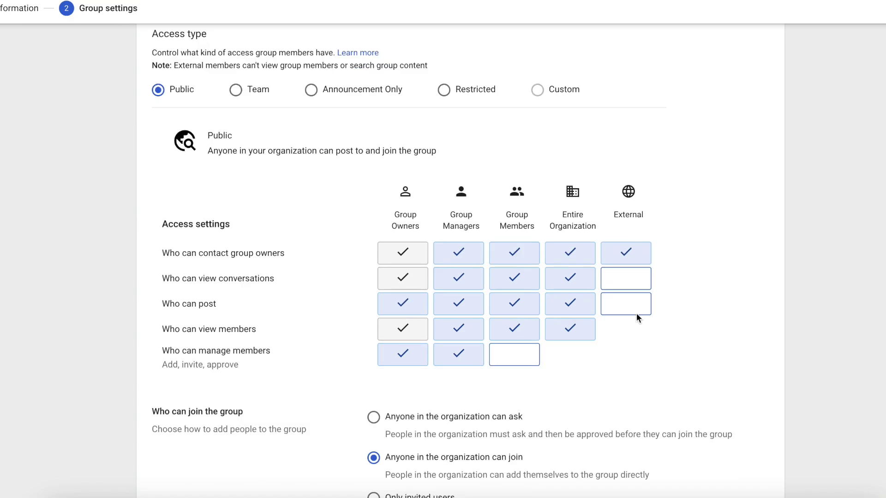
{"action": "left_click", "coordinate": [567, 279]}
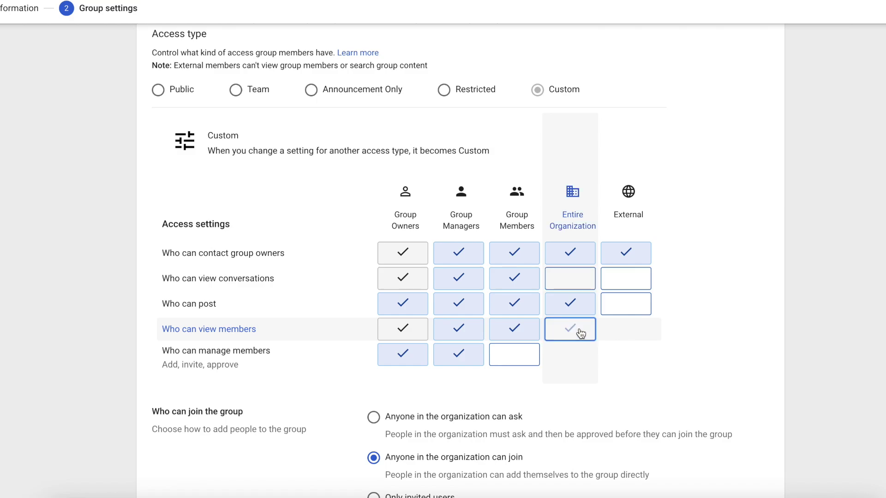
{"action": "left_click", "coordinate": [624, 306]}
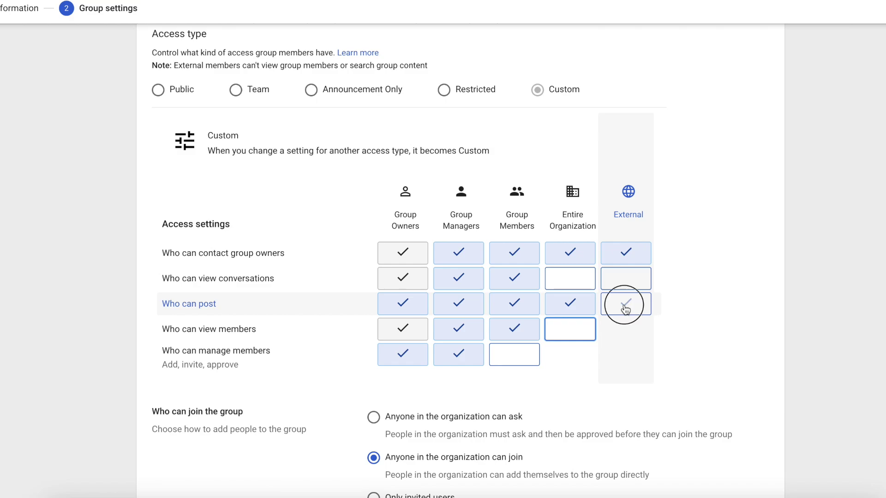
{"action": "left_click", "coordinate": [641, 249]}
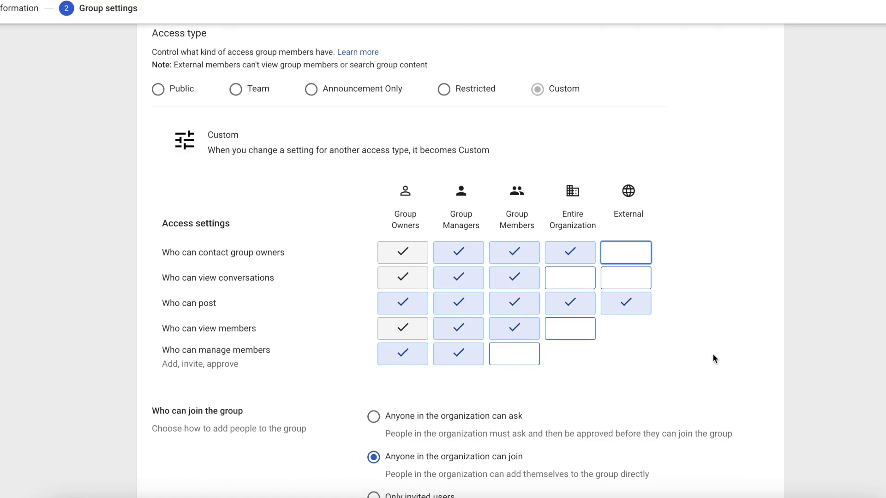
{"action": "scroll", "coordinate": [712, 354], "scroll_direction": "down", "scroll_amount": 5}
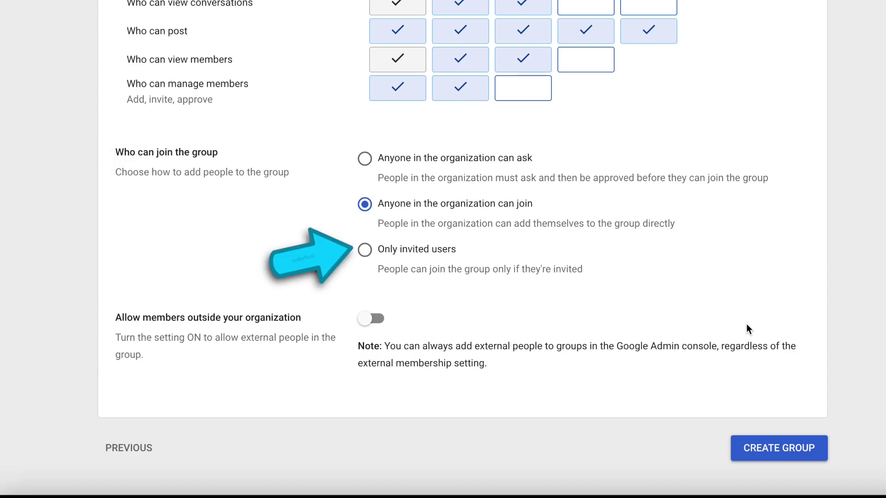
{"action": "left_click", "coordinate": [374, 252]}
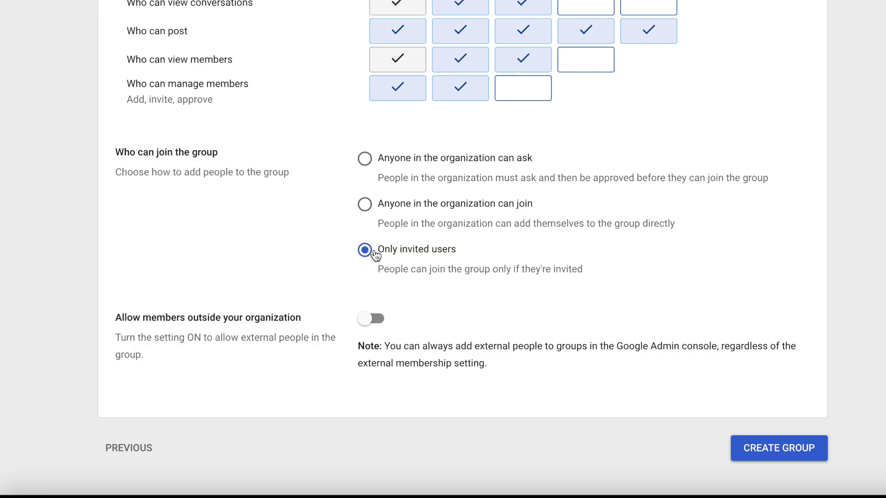
{"action": "left_click", "coordinate": [768, 449]}
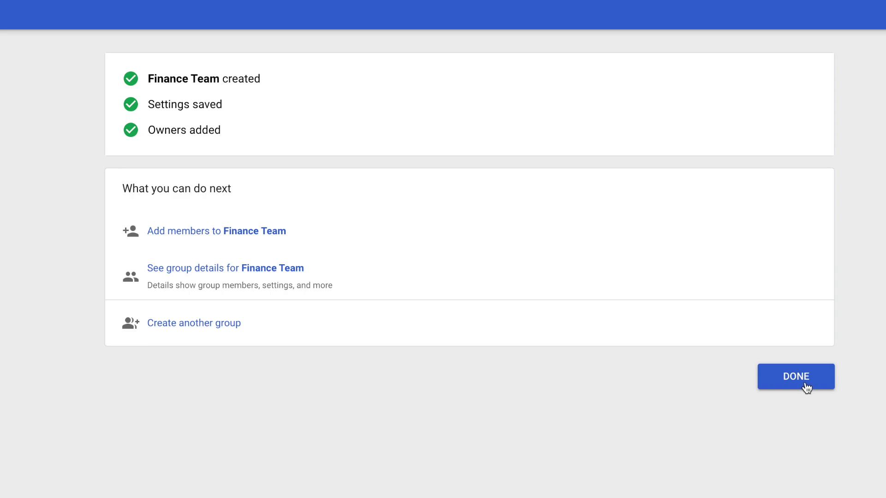
{"action": "left_click", "coordinate": [806, 386]}
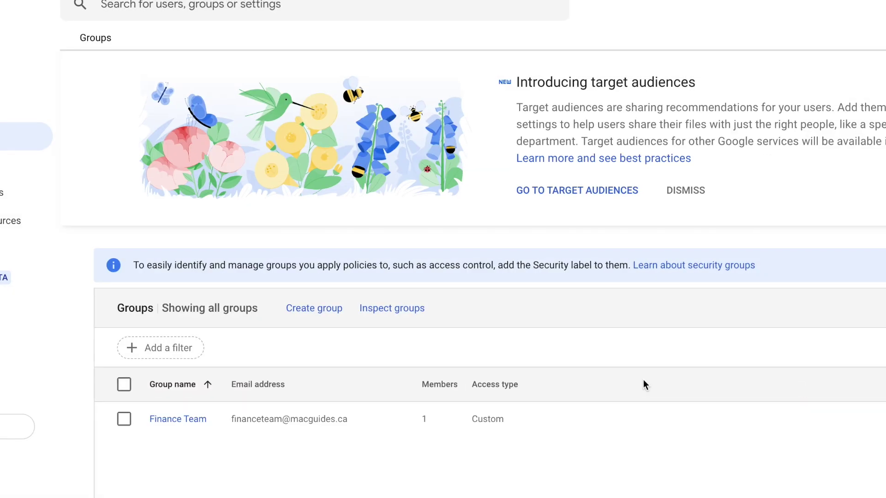
Add two suggested users to Finance Team, dismissing the already-a-member error
{"action": "mouse_move", "coordinate": [674, 419]}
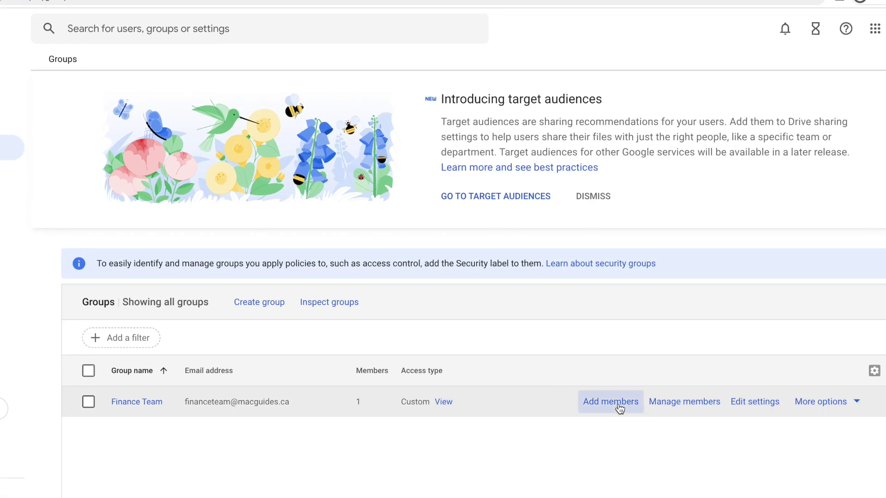
{"action": "left_click", "coordinate": [620, 409]}
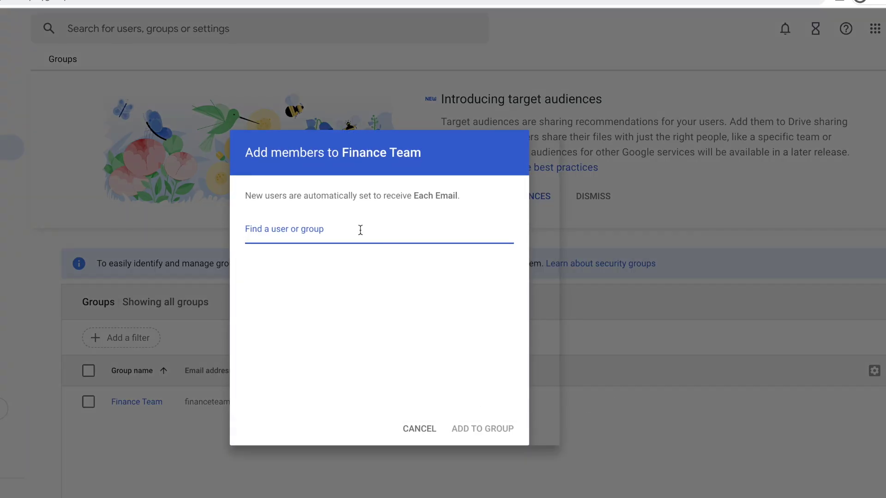
{"action": "type", "text": "jo"}
{"action": "left_click", "coordinate": [348, 257]}
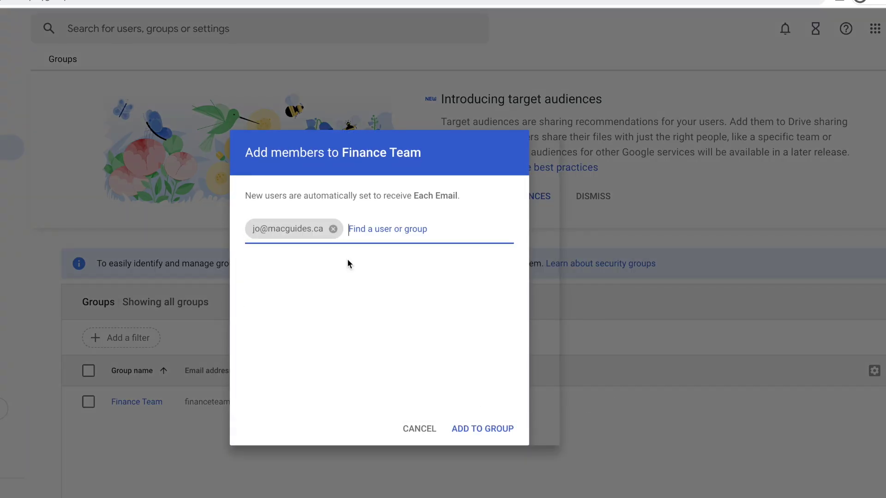
{"action": "type", "text": "jo"}
{"action": "left_click", "coordinate": [349, 300]}
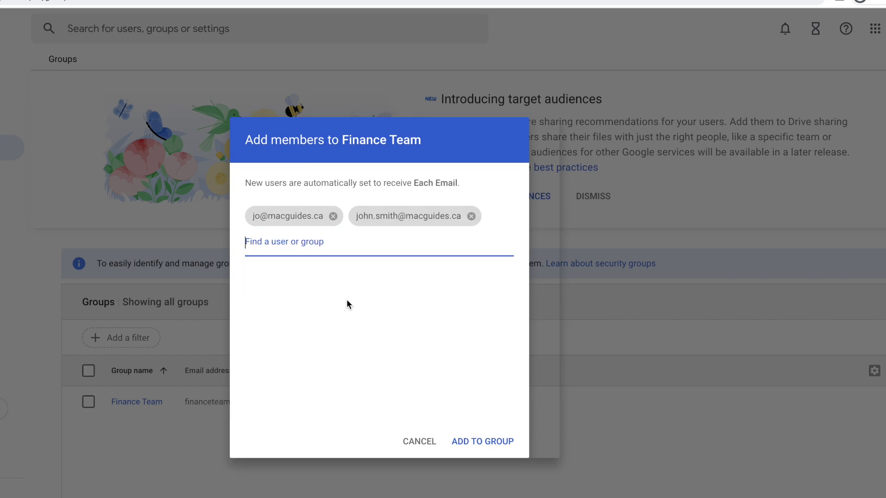
{"action": "left_click", "coordinate": [496, 440]}
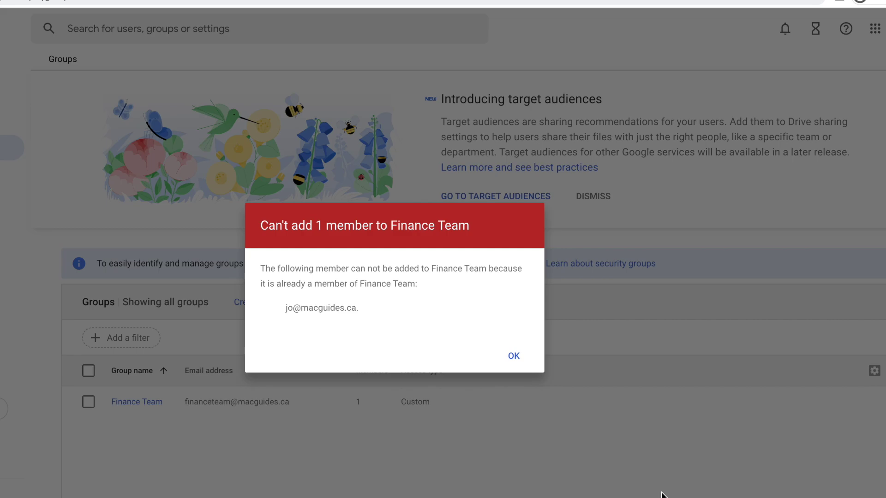
{"action": "left_click", "coordinate": [522, 356]}
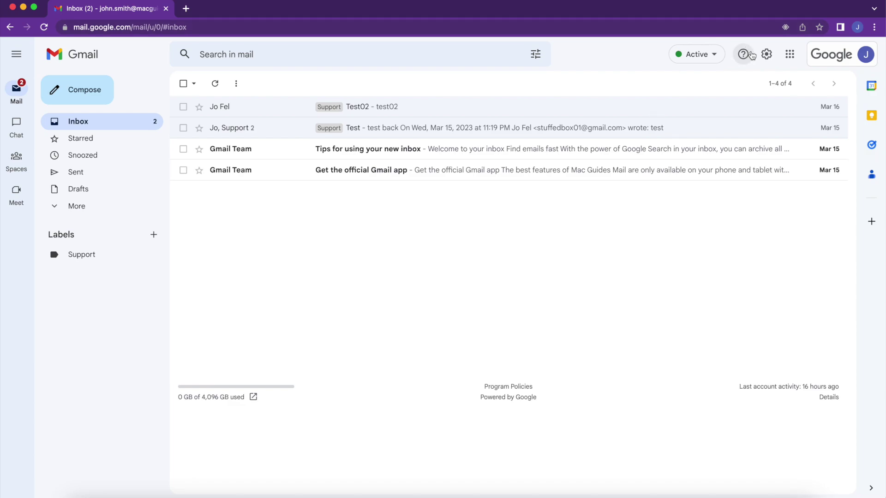
Go to Gmail's Accounts settings and begin adding another send-as email address
{"action": "left_click", "coordinate": [765, 54]}
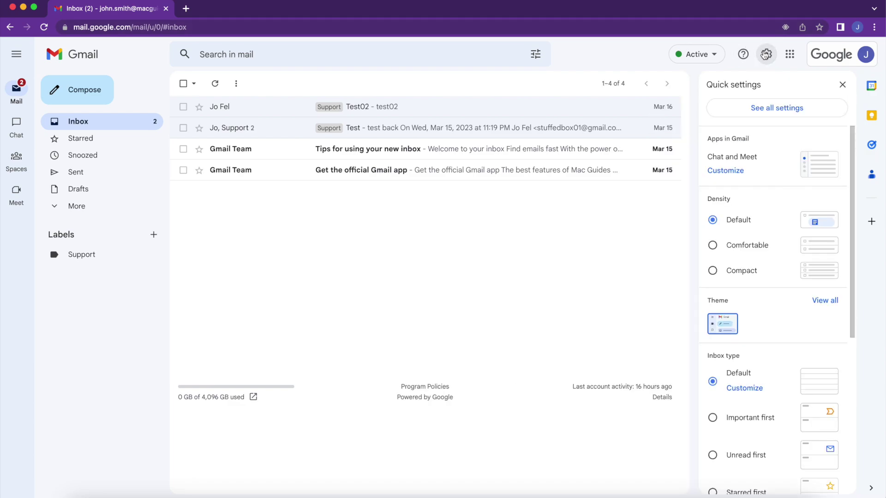
{"action": "left_click", "coordinate": [800, 111]}
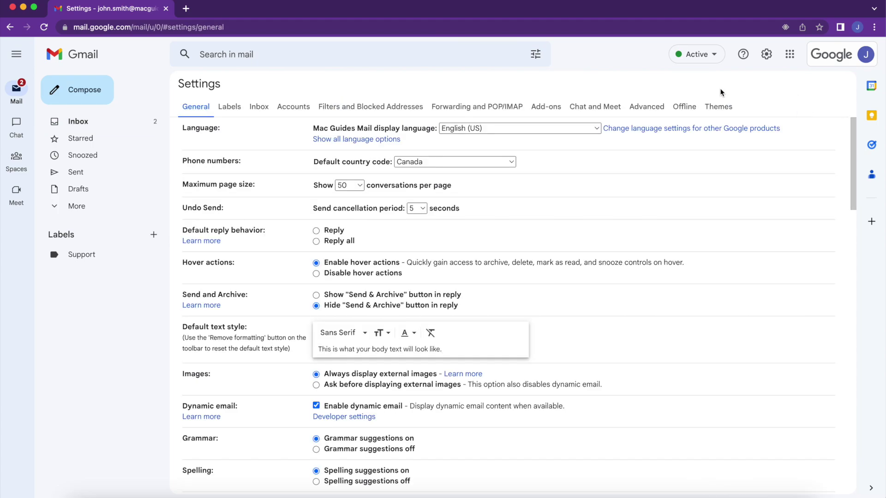
{"action": "left_click", "coordinate": [302, 110]}
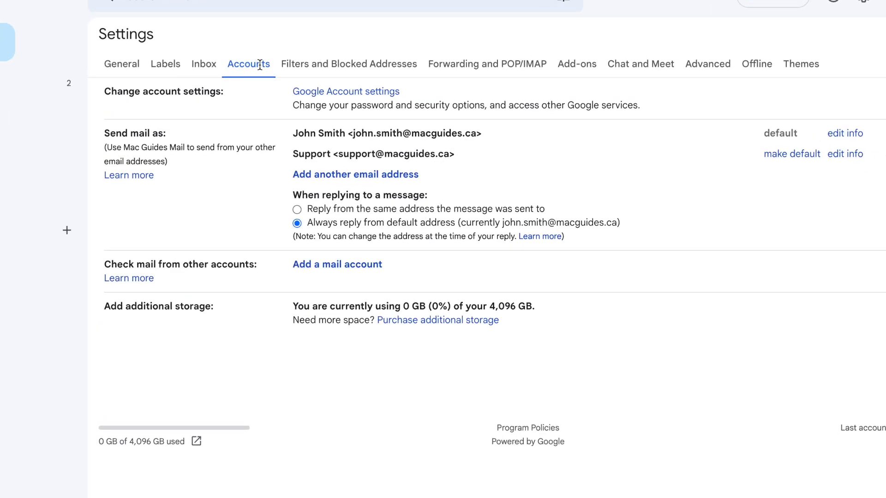
{"action": "left_click", "coordinate": [366, 174]}
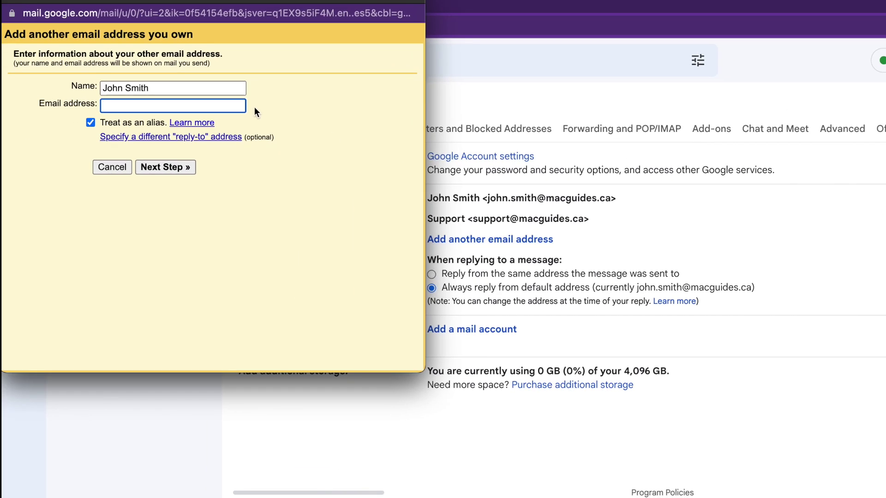
{"action": "triple_click", "coordinate": [223, 95]}
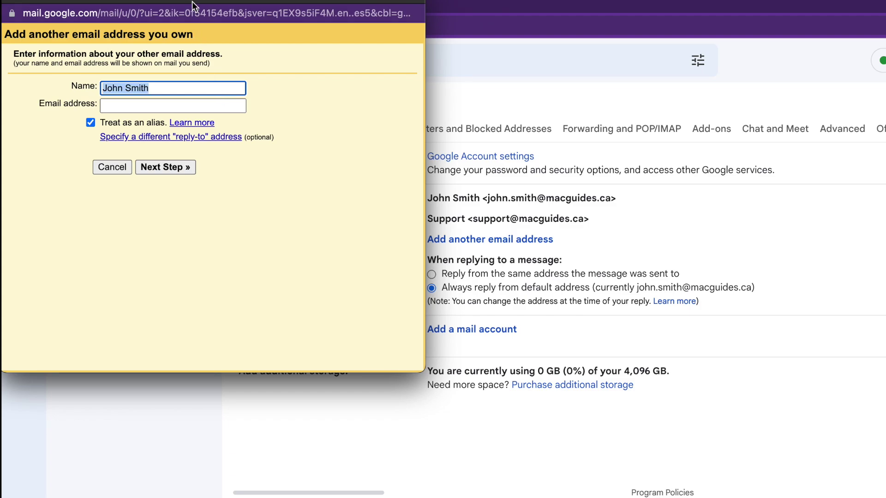
{"action": "left_click_drag", "start_coordinate": [194, 5], "coordinate": [253, 3]}
{"action": "type", "text": "Finance"}
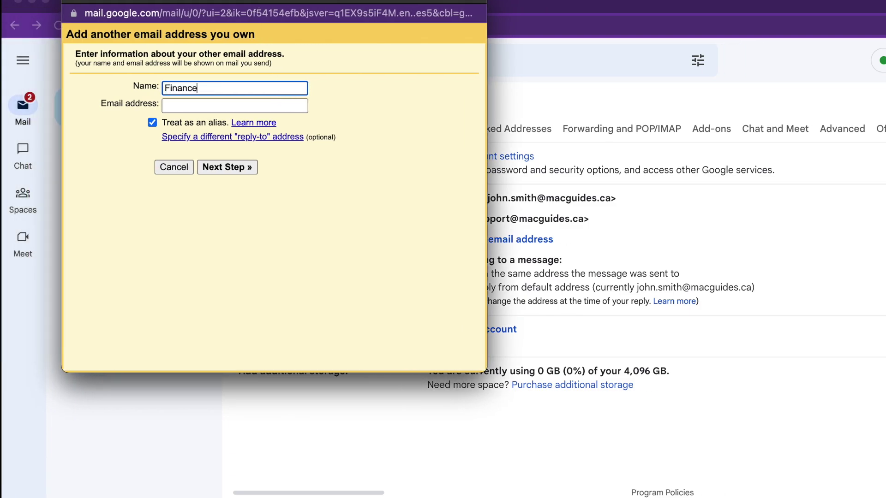
{"action": "left_click", "coordinate": [234, 105]}
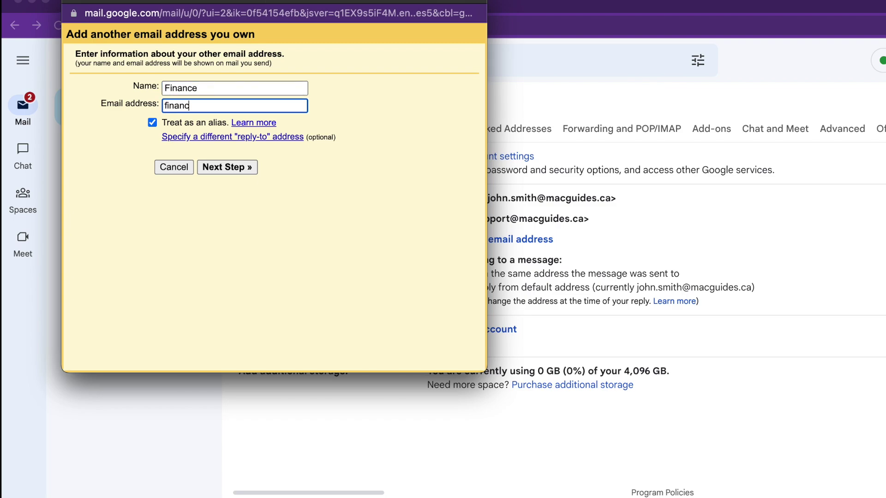
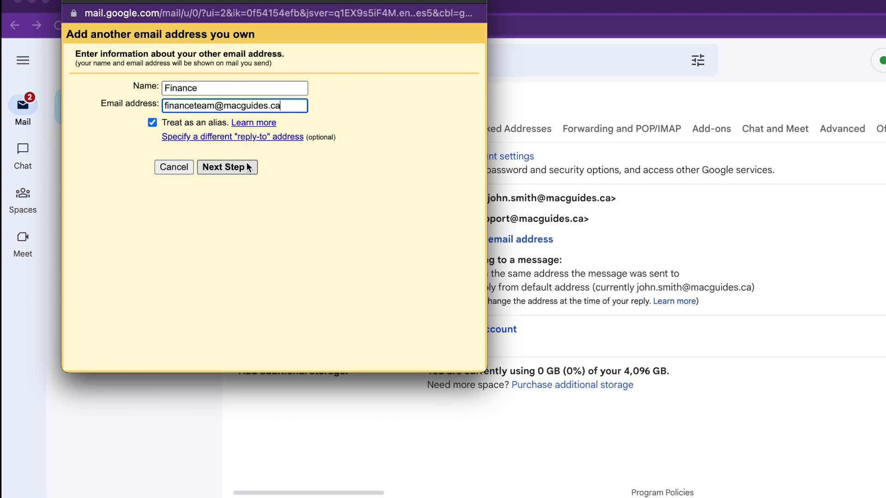
{"action": "left_click", "coordinate": [247, 167]}
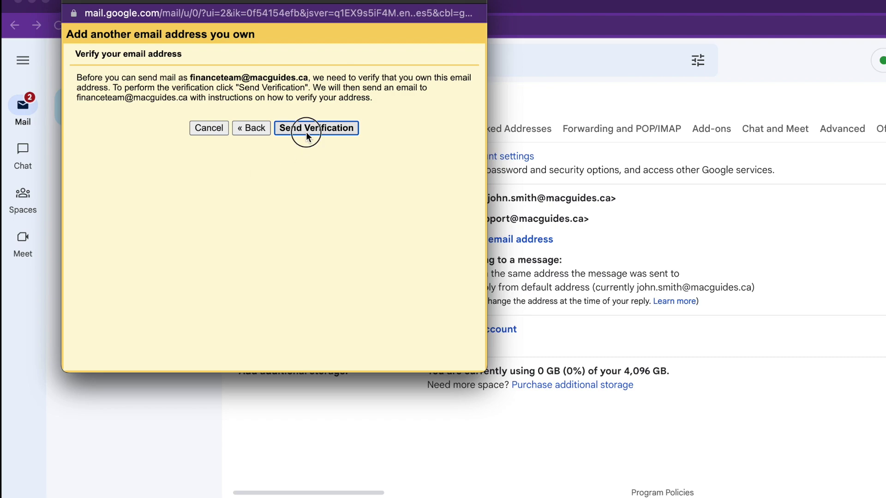
{"action": "left_click", "coordinate": [302, 130]}
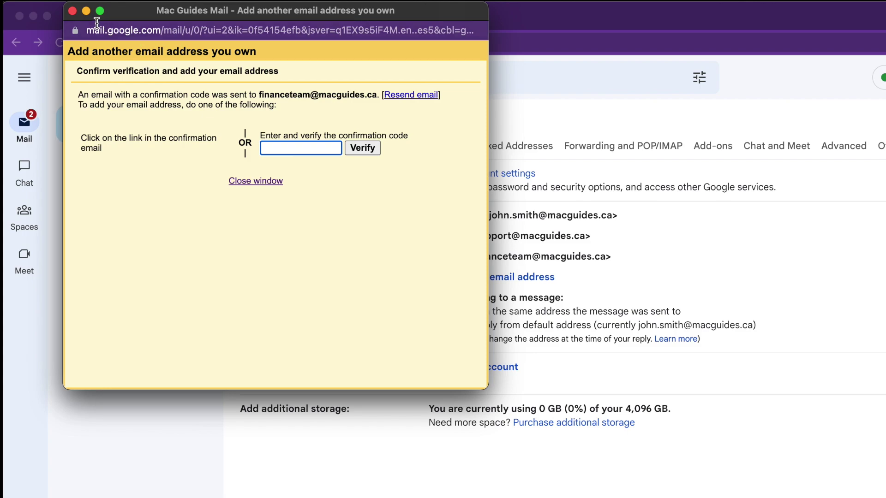
{"action": "left_click", "coordinate": [73, 11]}
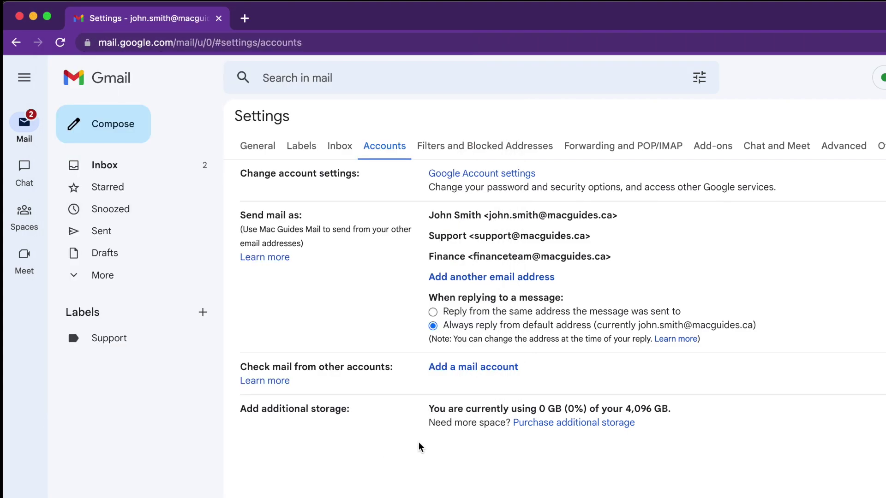
{"action": "left_click", "coordinate": [104, 165]}
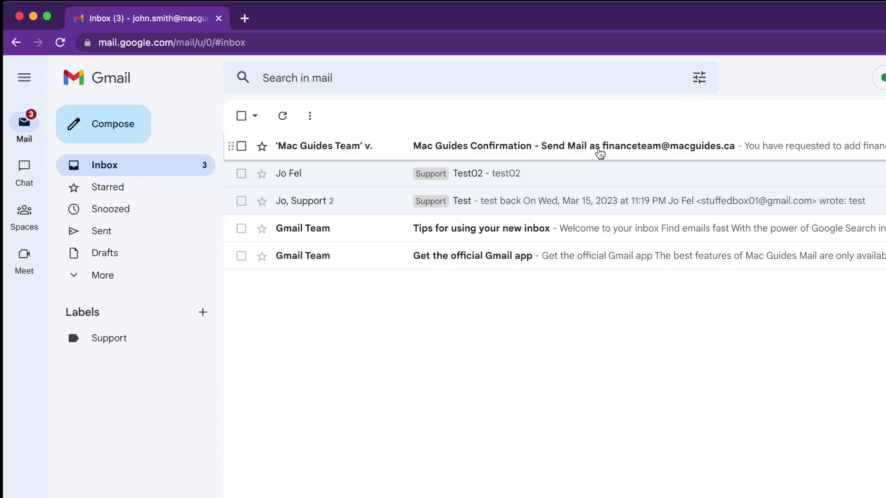
{"action": "left_click", "coordinate": [598, 150]}
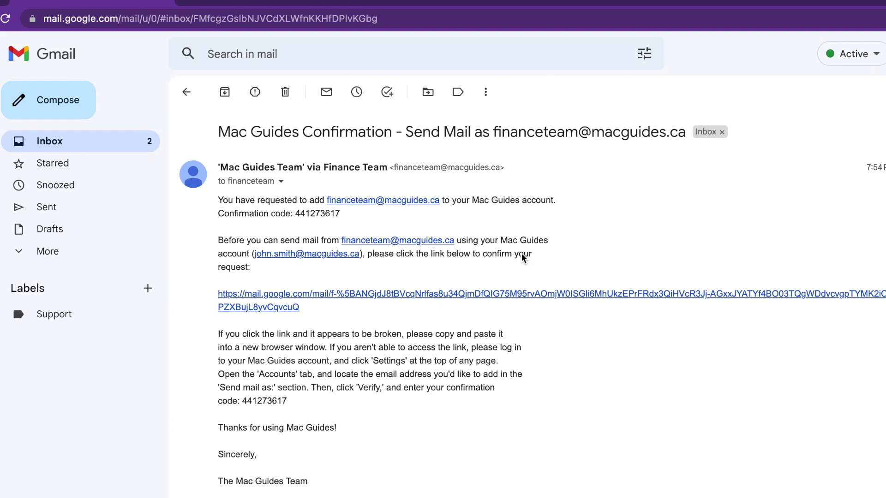
{"action": "left_click", "coordinate": [414, 320]}
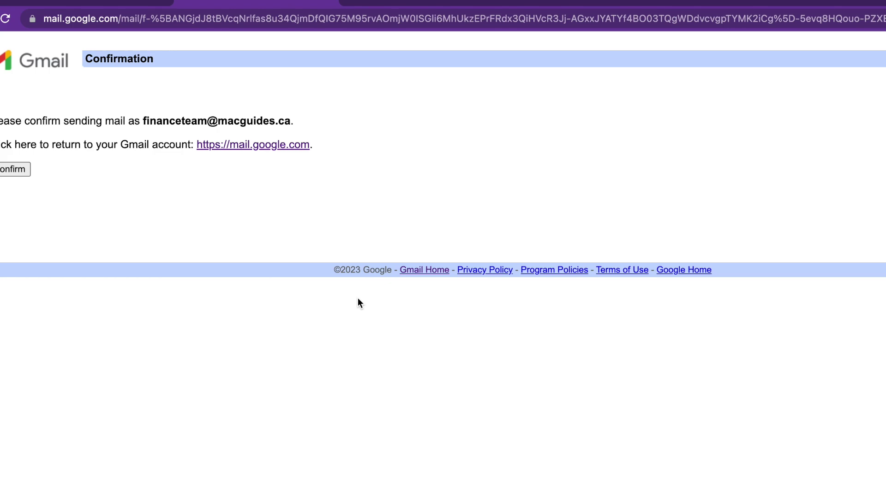
{"action": "left_click", "coordinate": [49, 166]}
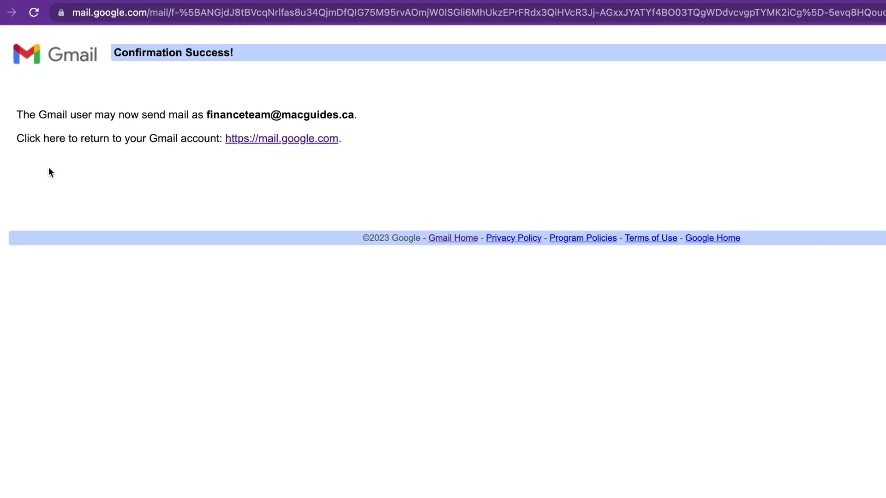
{"action": "key", "text": "super+w"}
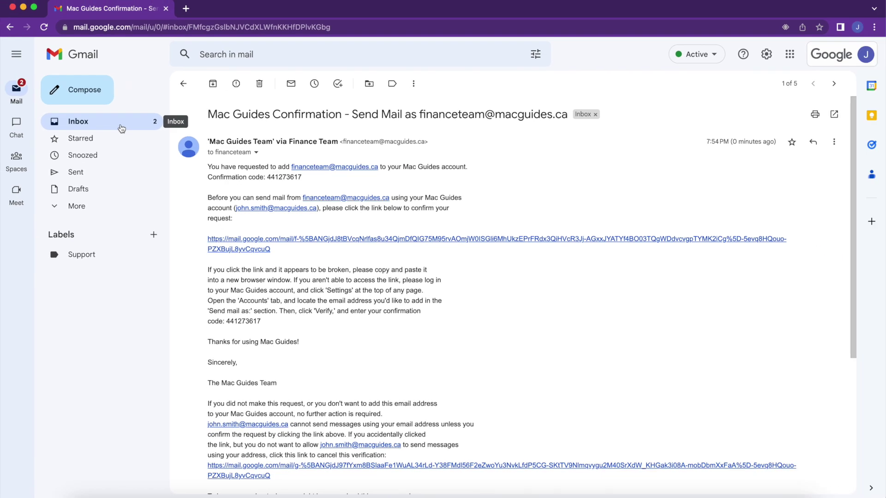
{"action": "left_click", "coordinate": [122, 128]}
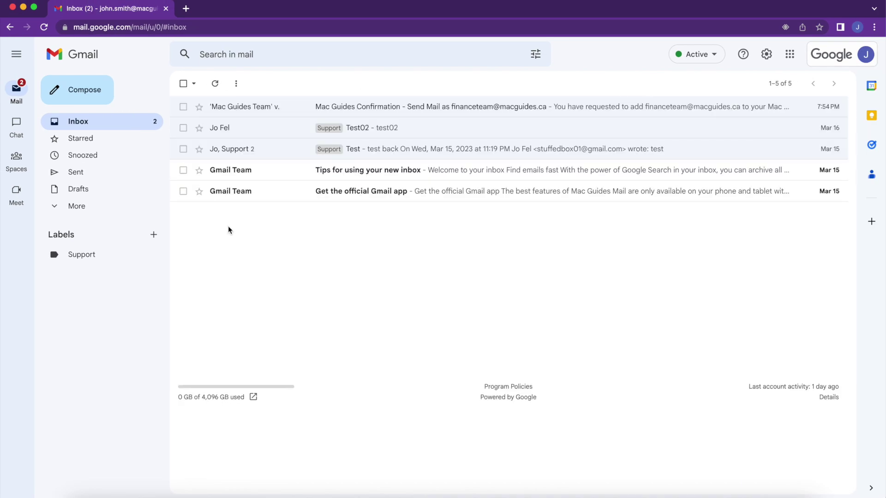
{"action": "key", "text": "super+grave"}
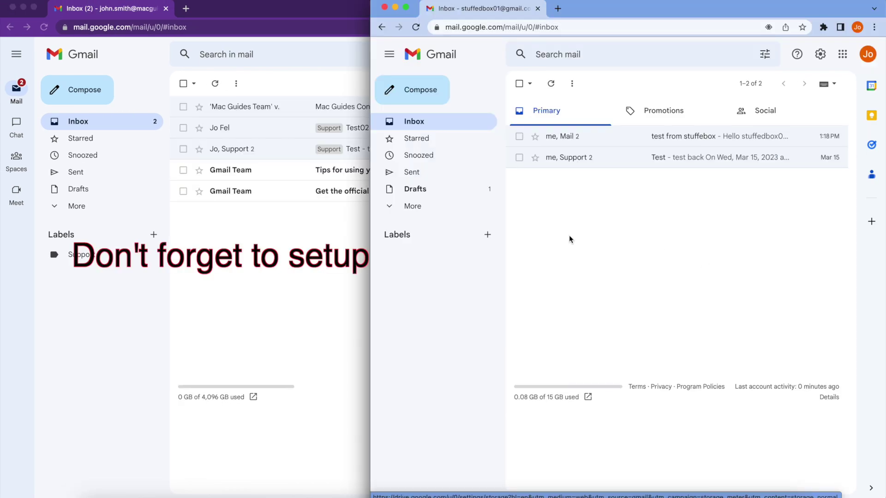
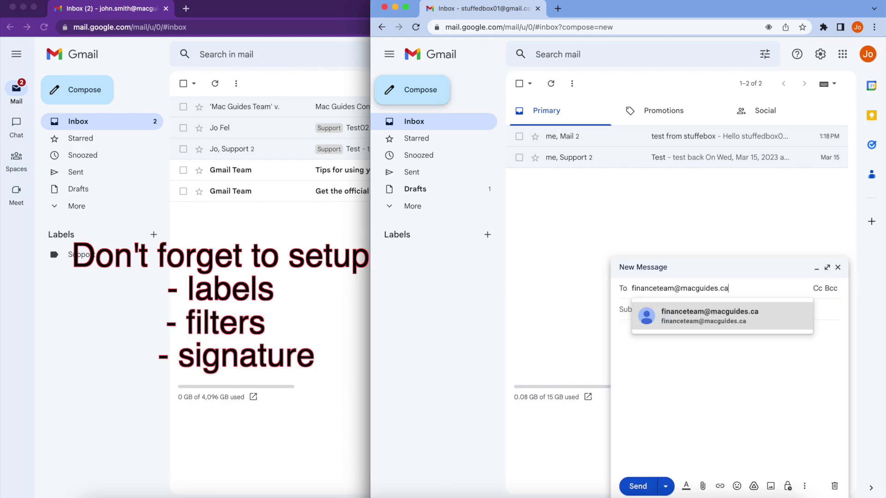
{"action": "key", "text": "Return"}
{"action": "key", "text": "Tab"}
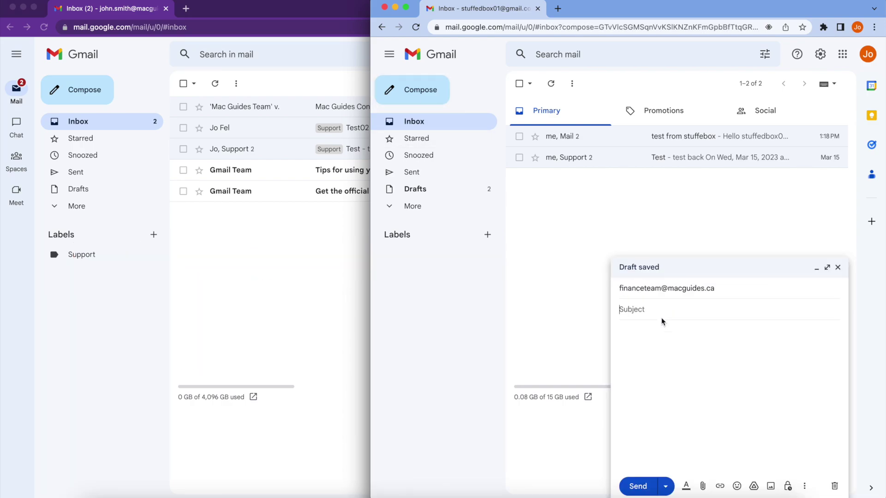
{"action": "type", "text": "Payment"}
{"action": "key", "text": "Tab"}
{"action": "left_click", "coordinate": [638, 485]}
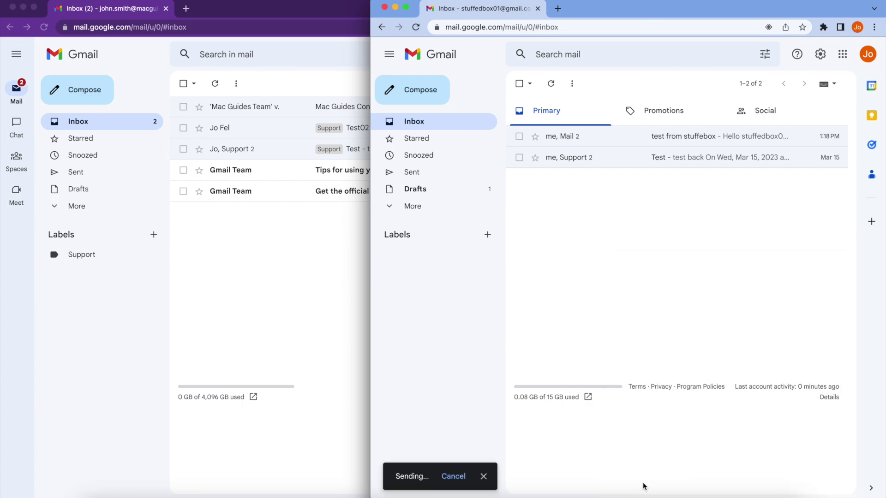
Refresh the main inbox, open the arrived Payment email and start a reply
{"action": "left_click", "coordinate": [248, 302]}
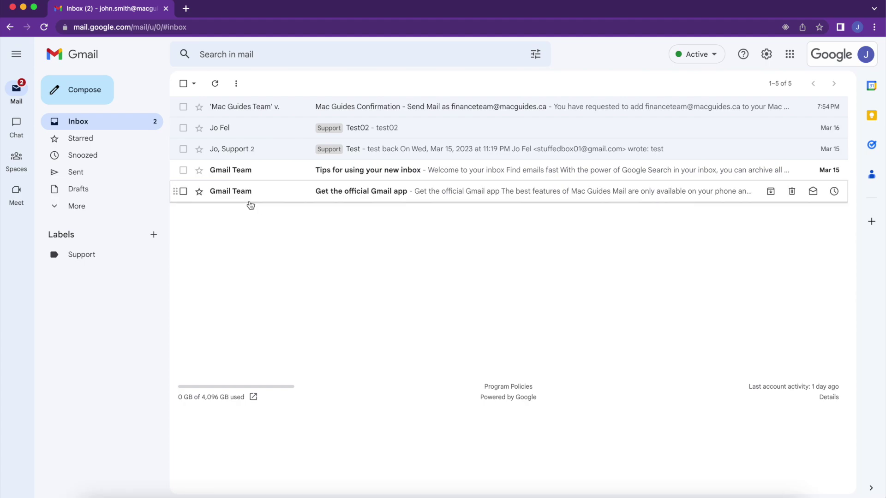
{"action": "key", "text": "super+r"}
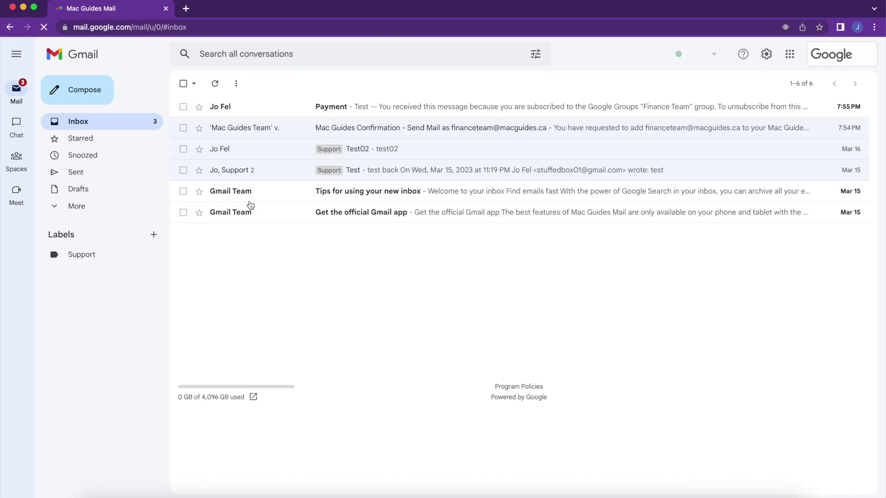
{"action": "left_click", "coordinate": [425, 108]}
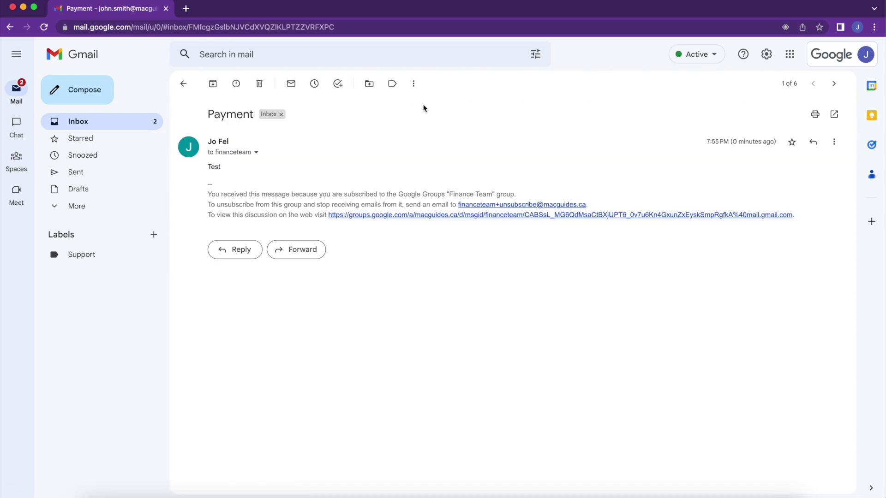
{"action": "left_click", "coordinate": [238, 251]}
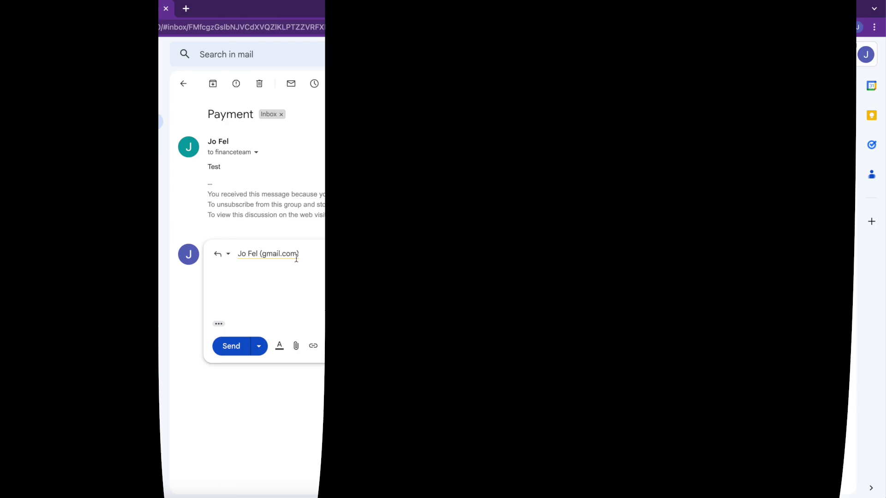